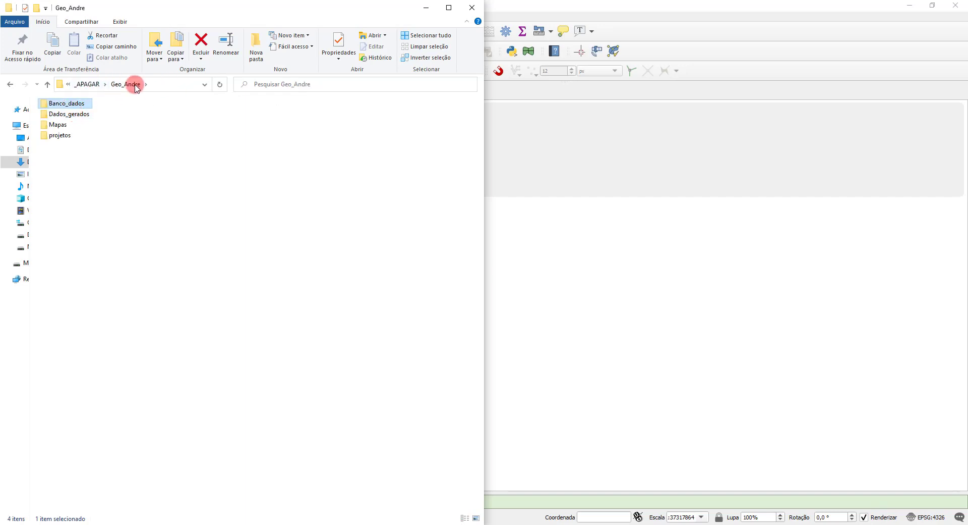
Open the tabela folder inside Banco_dados and switch its file display to the list view.
{"action": "double_click", "coordinate": [75, 103]}
{"action": "double_click", "coordinate": [69, 118]}
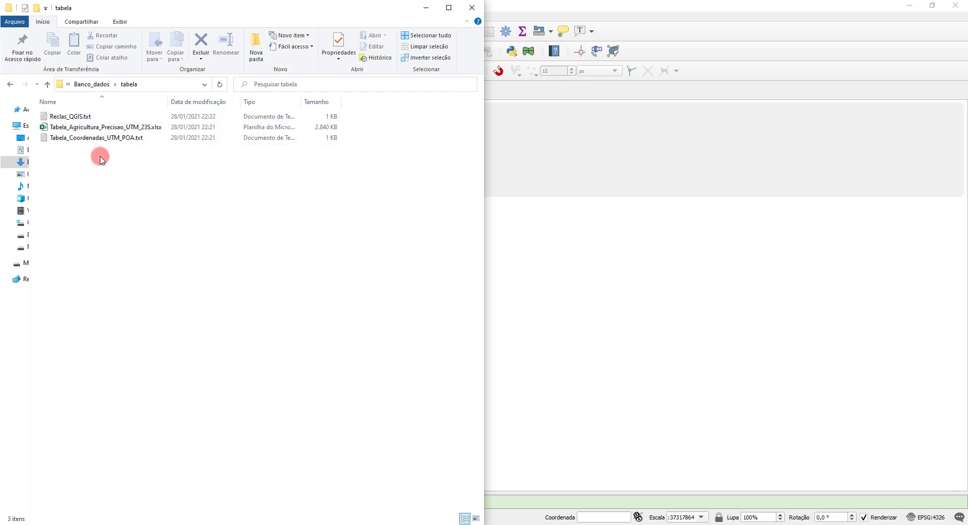
{"action": "right_click", "coordinate": [132, 160]}
{"action": "mouse_move", "coordinate": [177, 168]}
{"action": "left_click", "coordinate": [277, 212]}
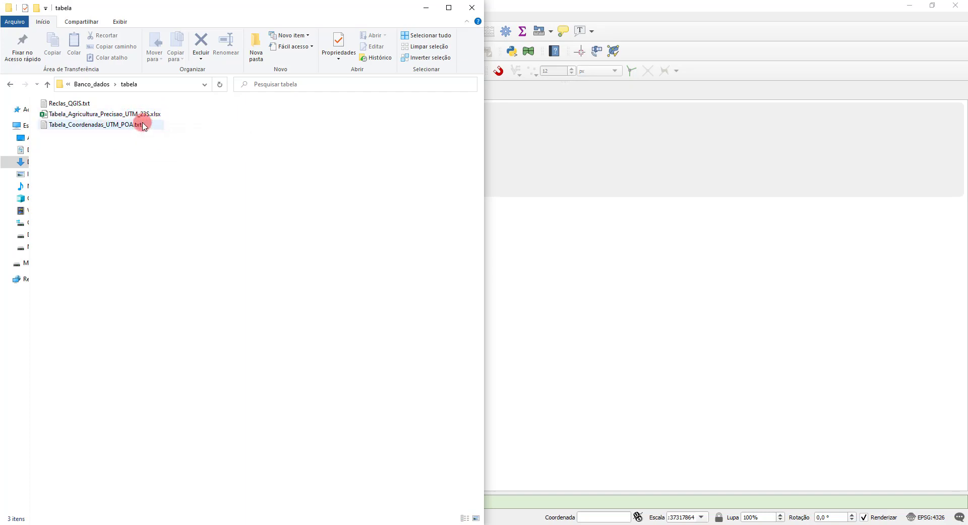
Open Tabela_Coordenadas_UTM_POA.txt and examine the X, Y and altitude values of point 1.
{"action": "left_click", "coordinate": [115, 130]}
{"action": "double_click", "coordinate": [114, 128]}
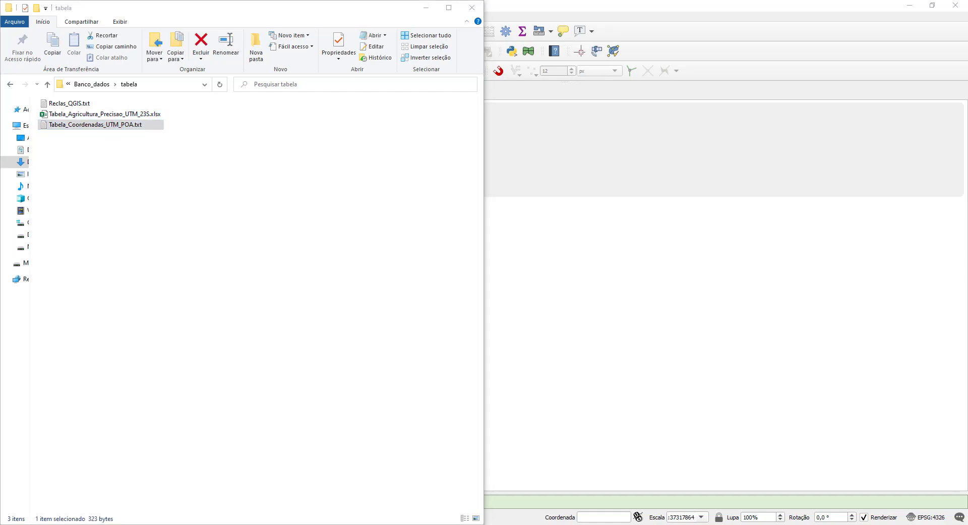
{"action": "left_click_drag", "start_coordinate": [1, 91], "coordinate": [457, 65]}
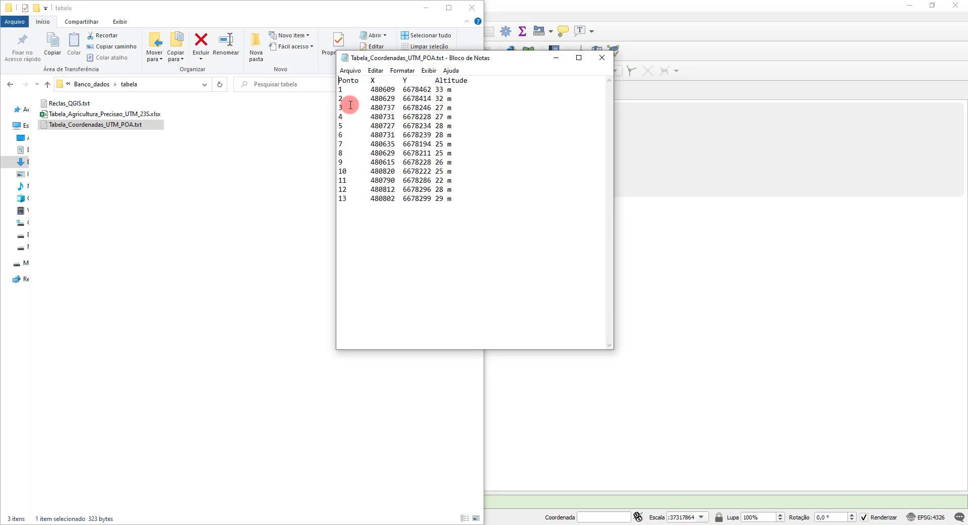
{"action": "left_click", "coordinate": [371, 89]}
{"action": "left_click_drag", "start_coordinate": [372, 89], "coordinate": [445, 89]}
{"action": "left_click", "coordinate": [0, 461]}
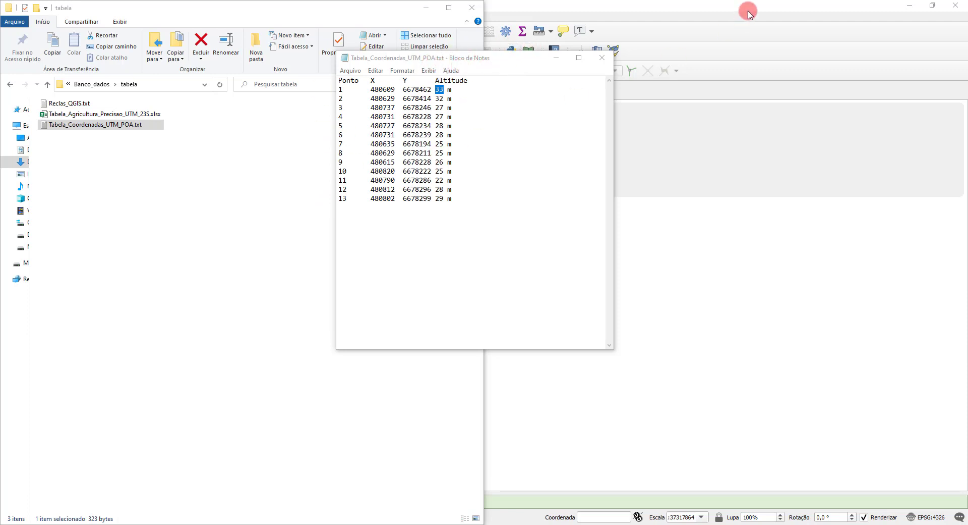
Switch to QGIS and load Tabela_Coordenadas_UTM_POA.txt from Geo_Andre/Banco_dados/tabela as the source of a delimited text layer.
{"action": "left_click", "coordinate": [620, 4]}
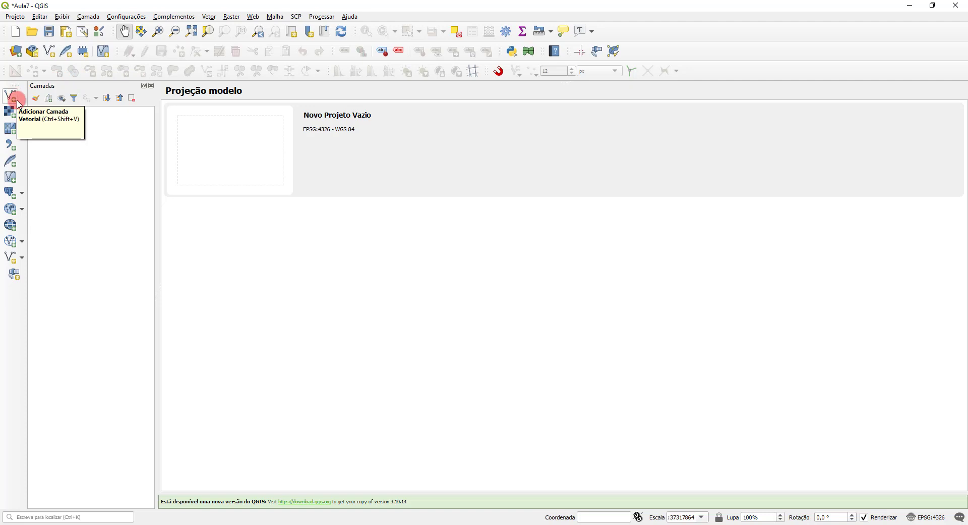
{"action": "left_click", "coordinate": [11, 147]}
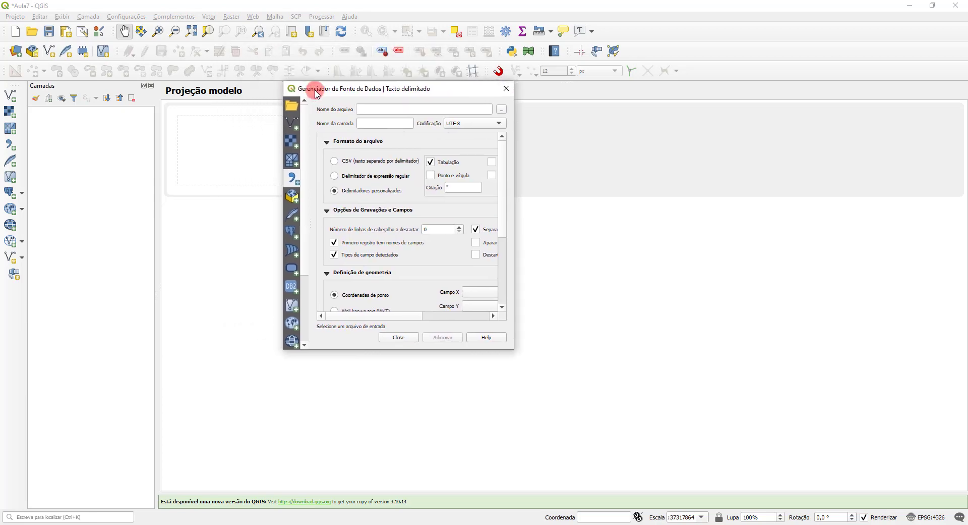
{"action": "left_click", "coordinate": [500, 110]}
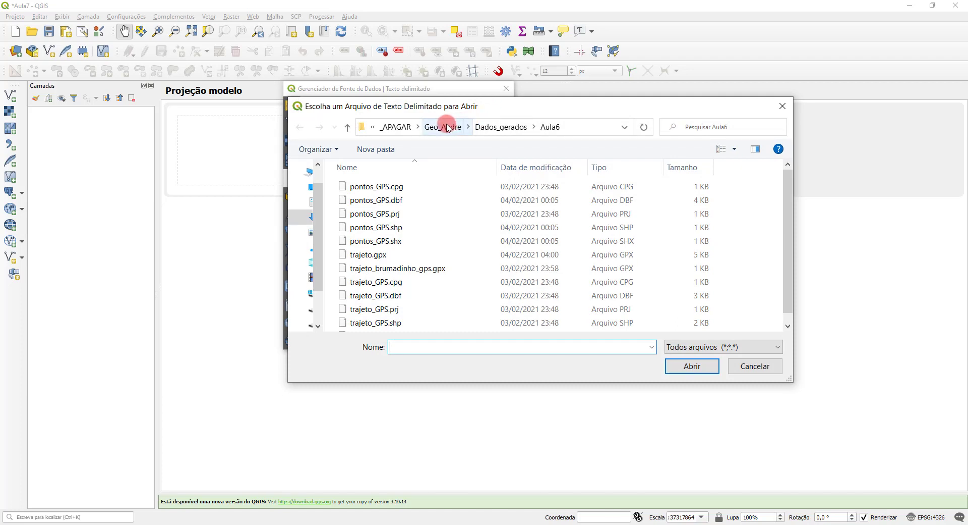
{"action": "left_click", "coordinate": [447, 127]}
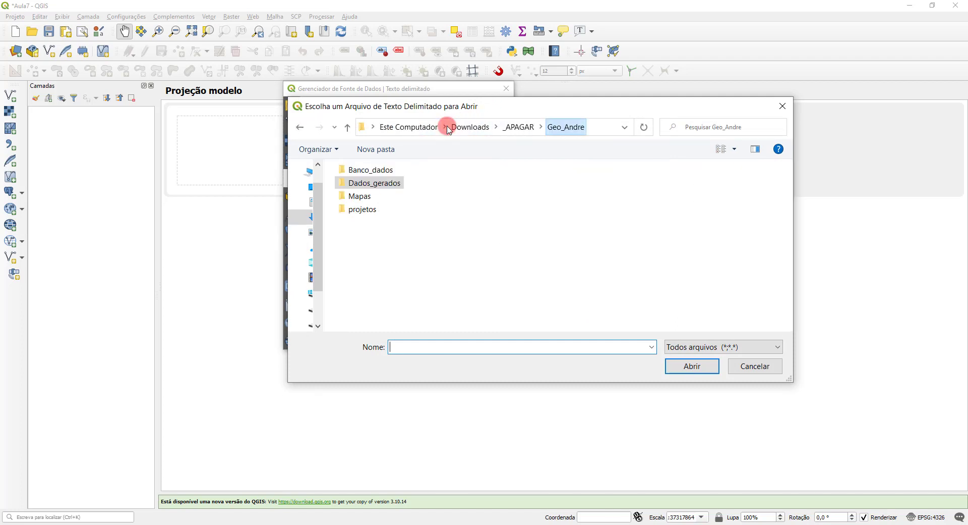
{"action": "double_click", "coordinate": [374, 170]}
{"action": "left_click", "coordinate": [367, 201]}
{"action": "double_click", "coordinate": [367, 200]}
{"action": "left_click", "coordinate": [375, 214]}
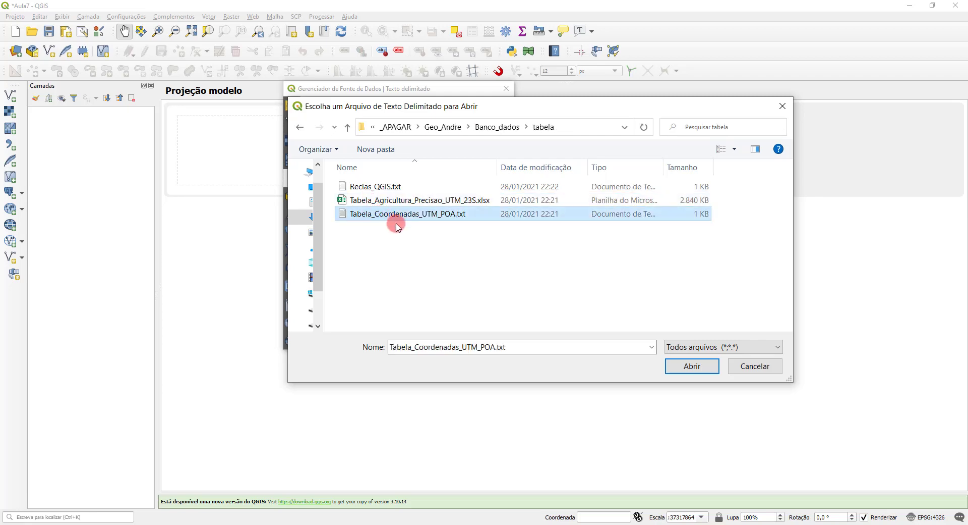
{"action": "left_click", "coordinate": [687, 366]}
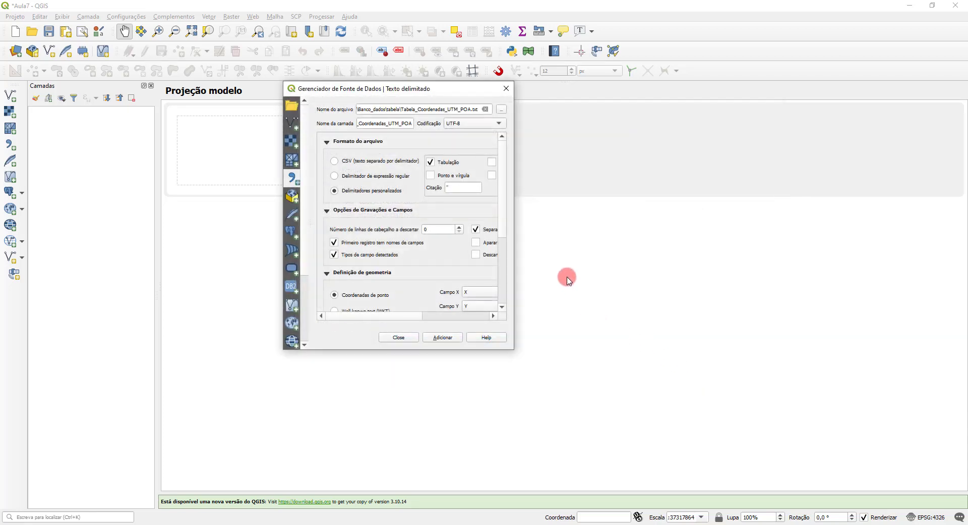
Enlarge and reposition the delimited text import dialog to show all its settings and the data sample.
{"action": "left_click_drag", "start_coordinate": [520, 194], "coordinate": [688, 207]}
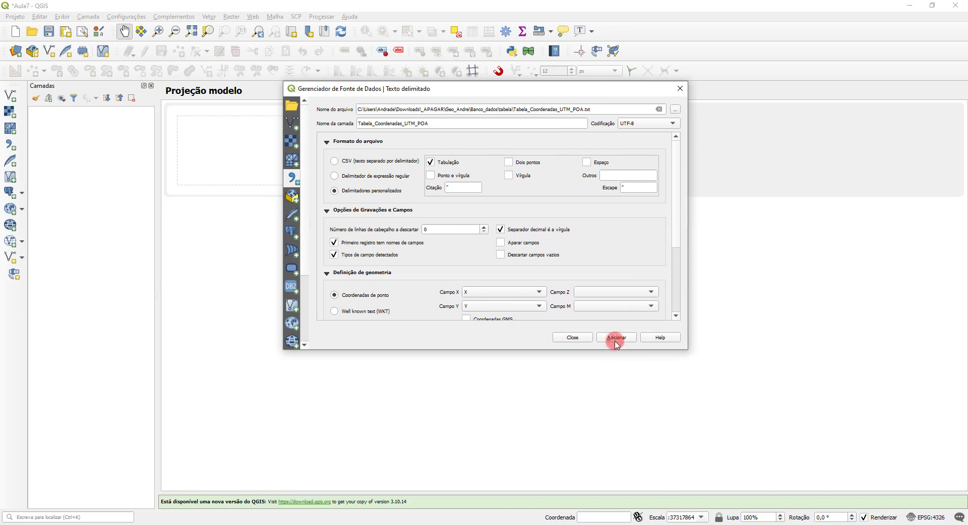
{"action": "left_click_drag", "start_coordinate": [611, 351], "coordinate": [610, 455]}
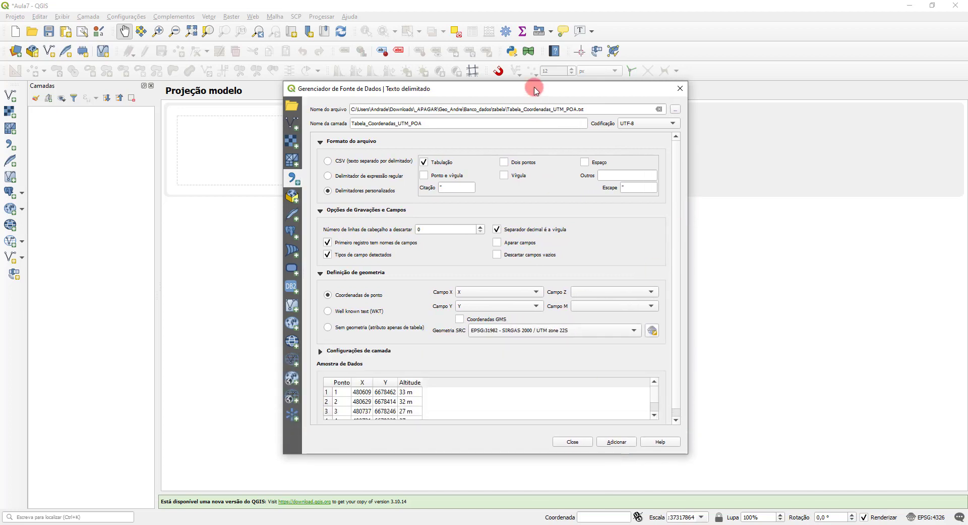
{"action": "left_click_drag", "start_coordinate": [532, 81], "coordinate": [534, 8]}
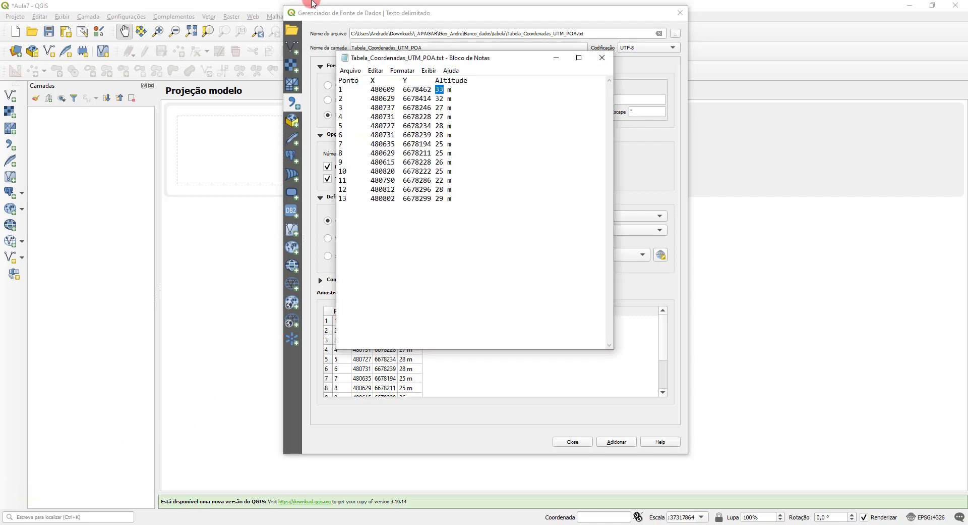
Compare the open coordinate text file with the import dialog's data sample, and close the text file.
{"action": "left_click_drag", "start_coordinate": [417, 62], "coordinate": [105, 220]}
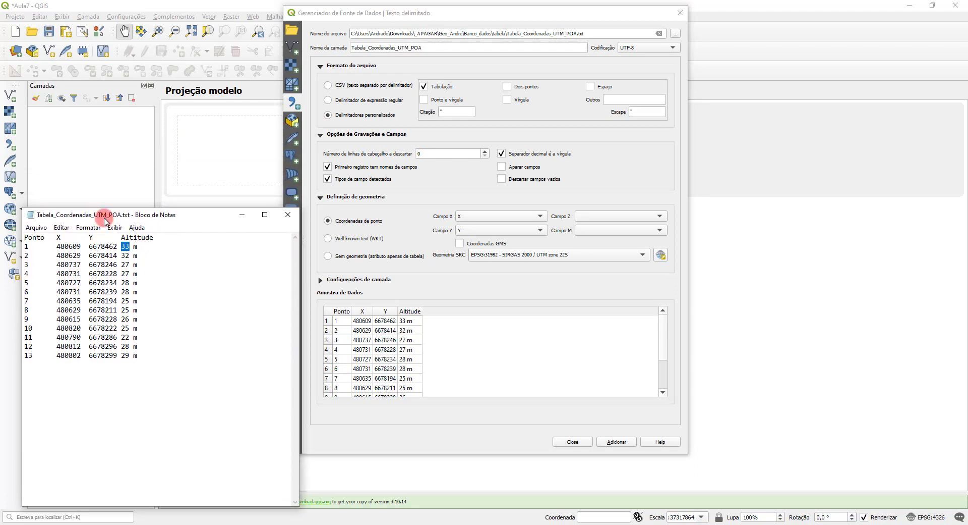
{"action": "left_click_drag", "start_coordinate": [301, 259], "coordinate": [207, 259]}
{"action": "left_click_drag", "start_coordinate": [116, 216], "coordinate": [193, 228]}
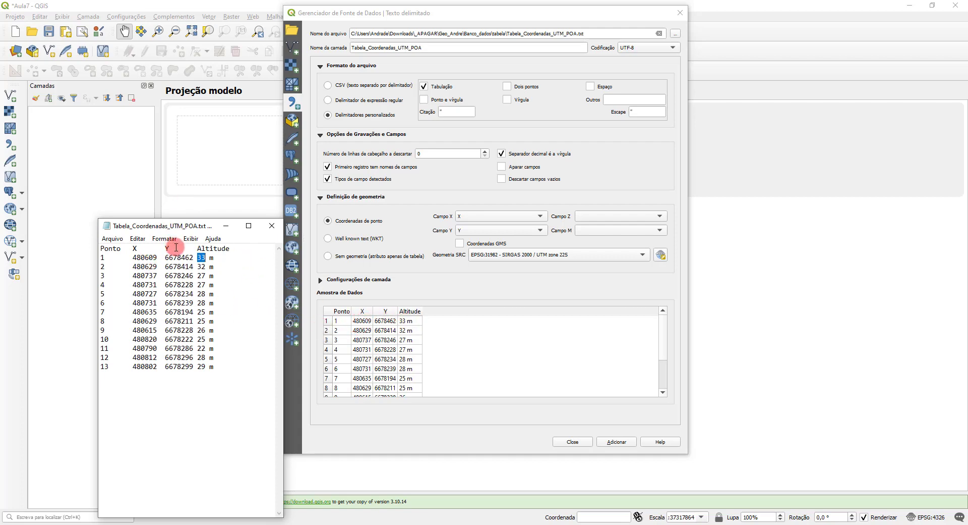
{"action": "scroll", "coordinate": [410, 361], "scroll_direction": "down", "scroll_amount": 1}
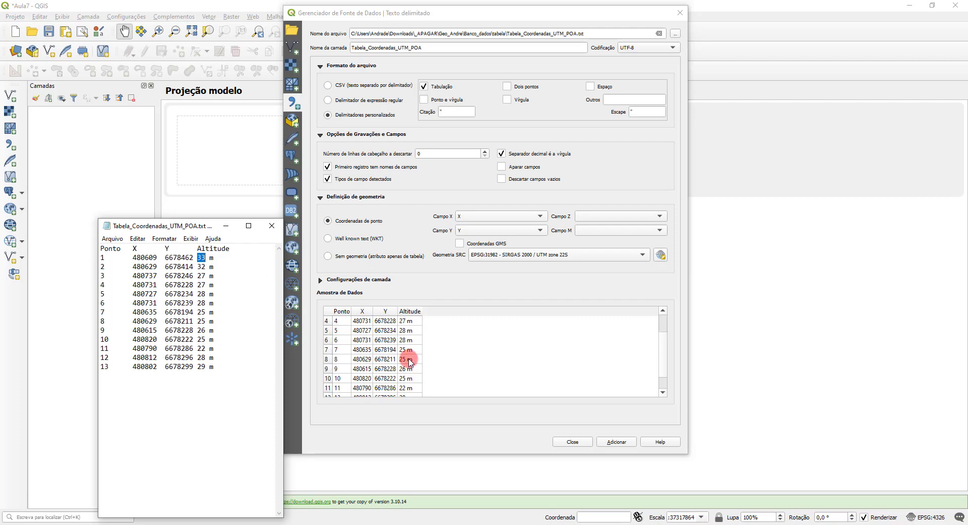
{"action": "left_click", "coordinate": [271, 226]}
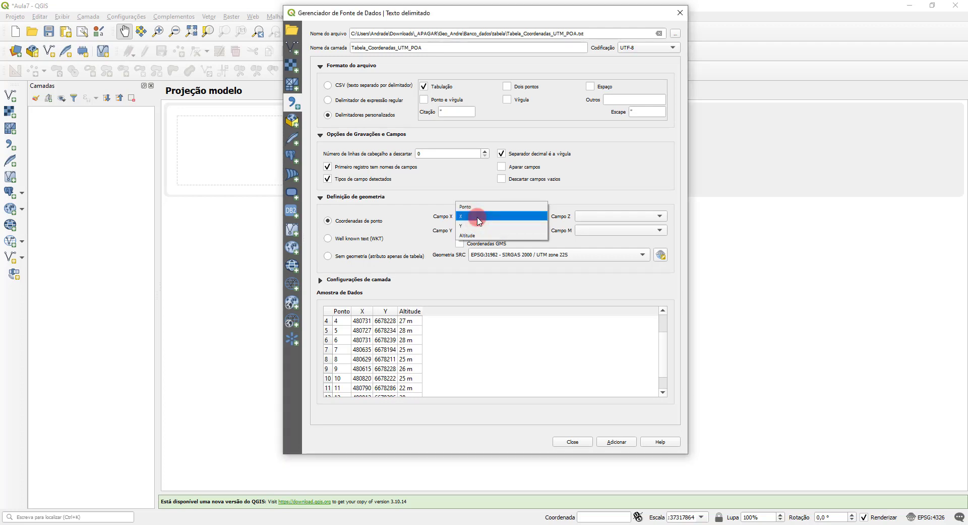
Check the columns assigned to the X and Y fields in the geometry definition.
{"action": "left_click", "coordinate": [409, 204]}
{"action": "left_click", "coordinate": [481, 234]}
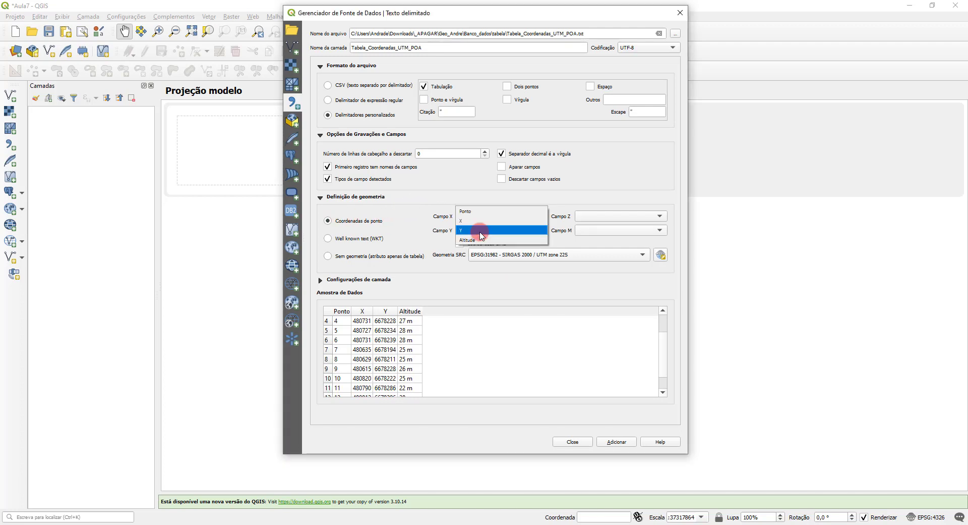
{"action": "left_click", "coordinate": [396, 206]}
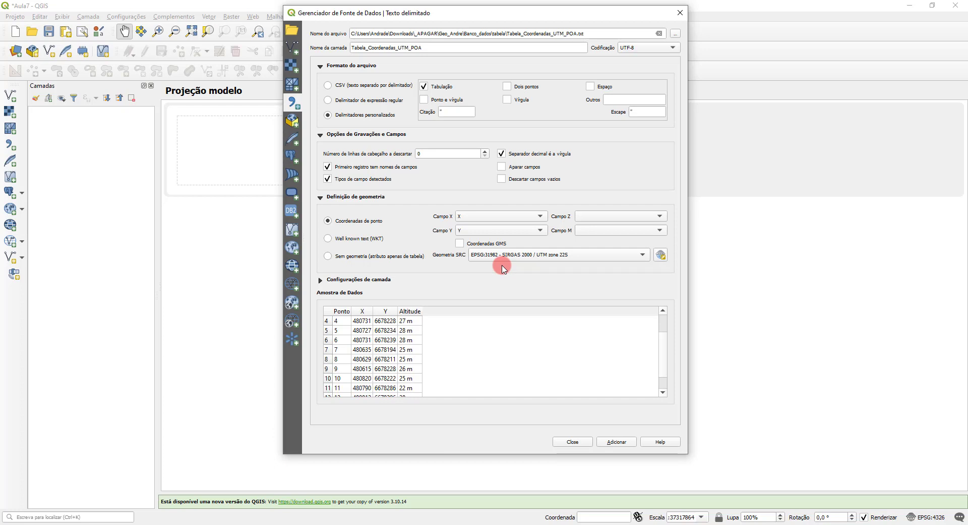
Switch to Google Earth Pro and search for "porto alegre".
{"action": "double_click", "coordinate": [412, 48]}
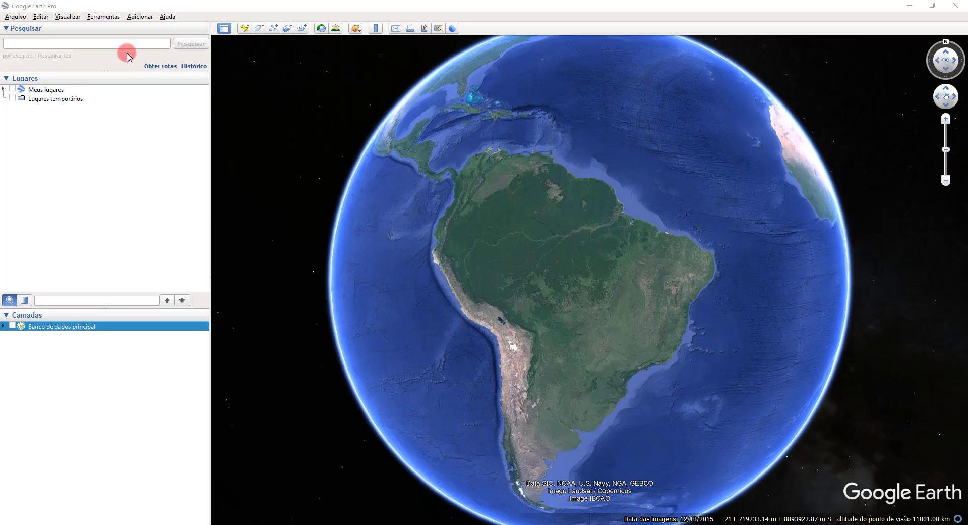
{"action": "left_click", "coordinate": [120, 44]}
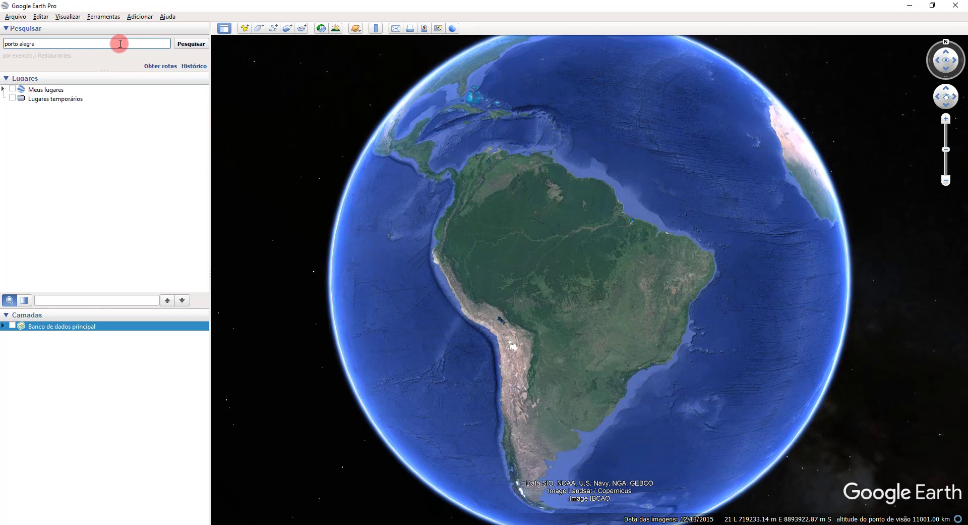
{"action": "type", "text": "porto alegre"}
{"action": "left_click", "coordinate": [191, 43]}
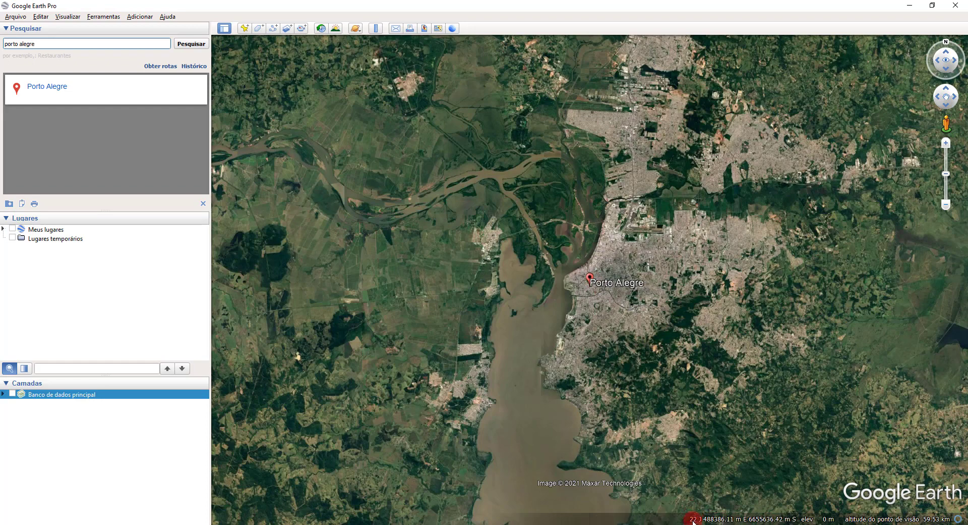
Turn on the coordinate grid and examine which UTM zone covers Porto Alegre.
{"action": "scroll", "coordinate": [634, 319], "scroll_direction": "down", "scroll_amount": 8}
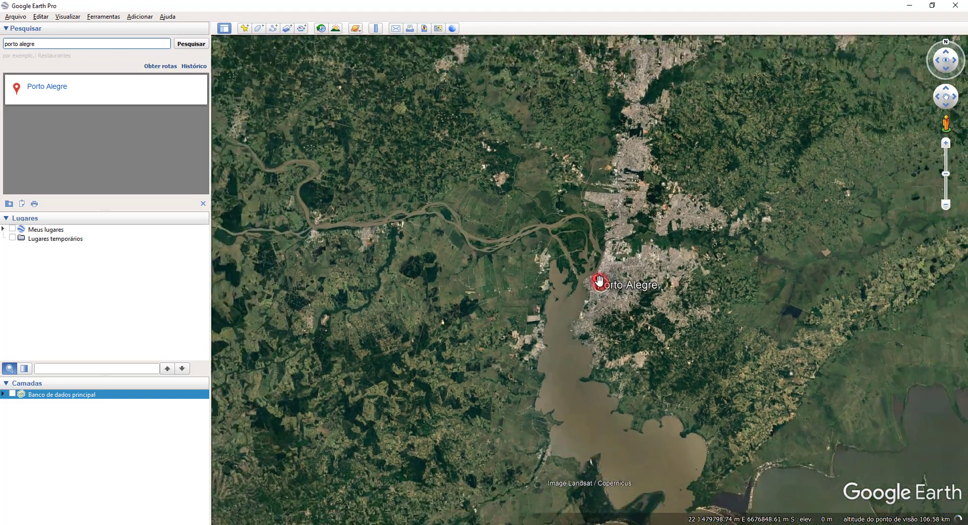
{"action": "scroll", "coordinate": [598, 281], "scroll_direction": "down", "scroll_amount": 3}
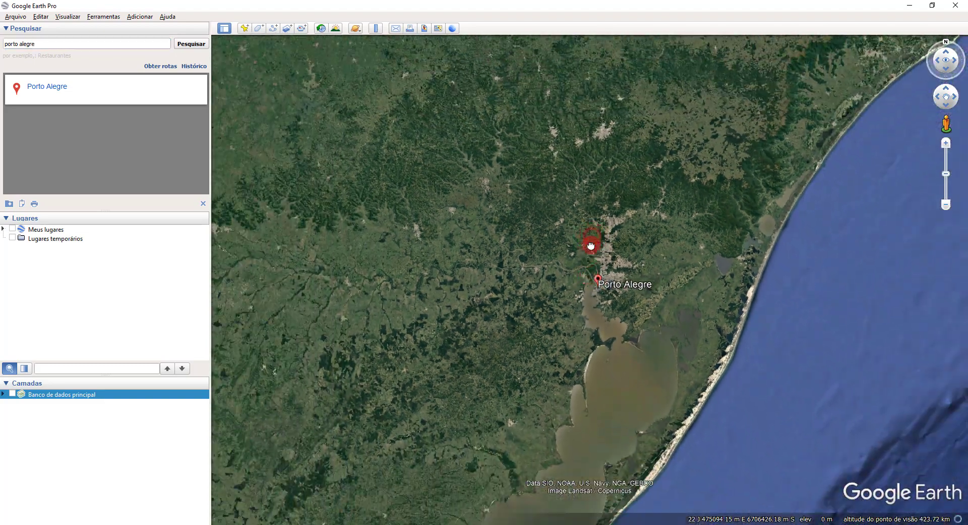
{"action": "left_click_drag", "start_coordinate": [592, 238], "coordinate": [584, 268]}
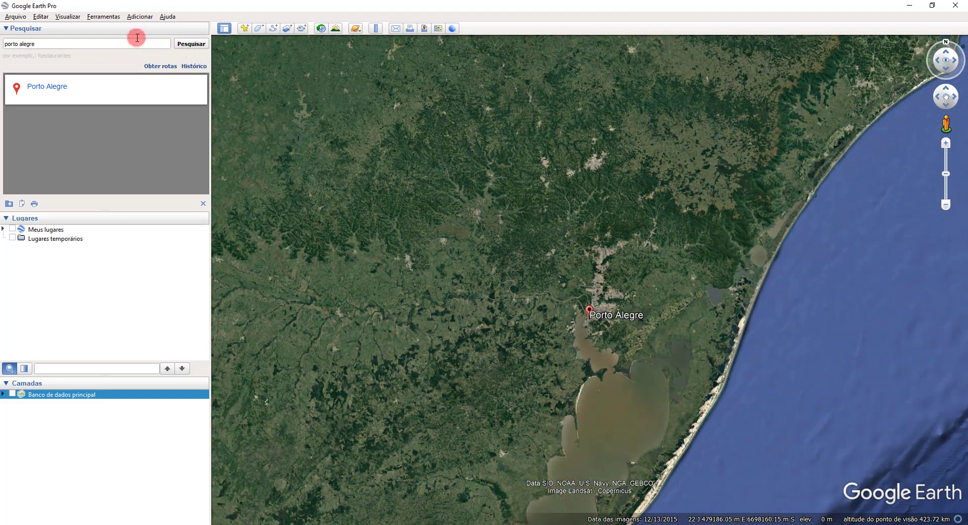
{"action": "left_click", "coordinate": [68, 17]}
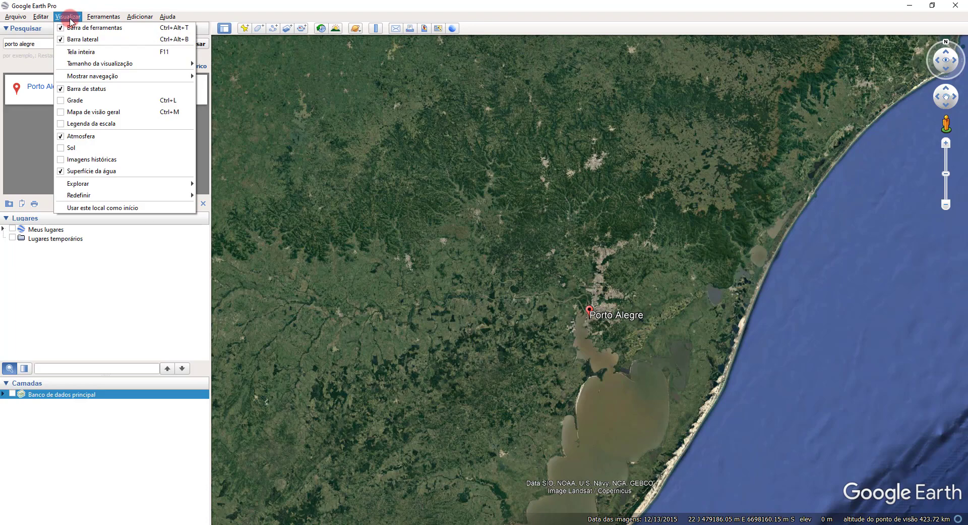
{"action": "left_click", "coordinate": [88, 90]}
{"action": "left_click_drag", "start_coordinate": [615, 295], "coordinate": [616, 294]}
{"action": "scroll", "coordinate": [616, 294], "scroll_direction": "down", "scroll_amount": 6}
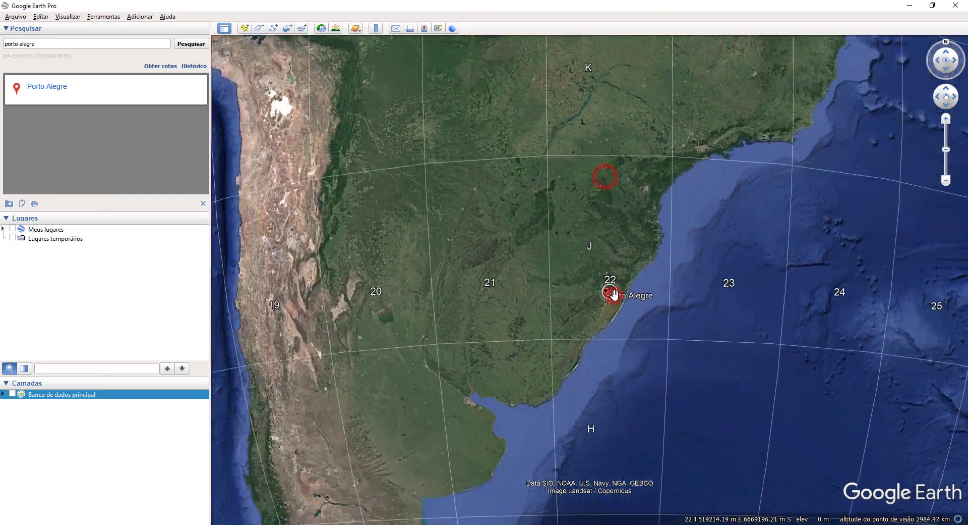
{"action": "left_click_drag", "start_coordinate": [606, 177], "coordinate": [597, 243]}
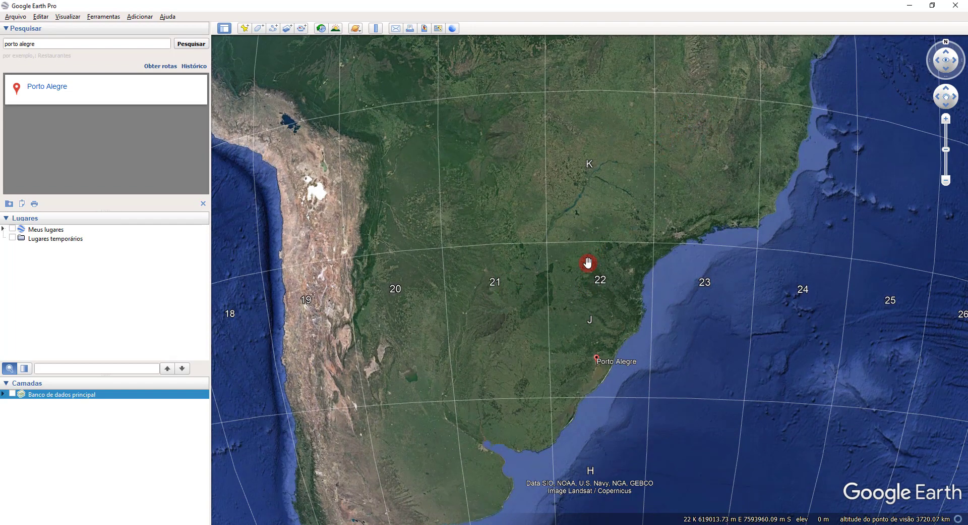
{"action": "scroll", "coordinate": [603, 290], "scroll_direction": "up", "scroll_amount": 3}
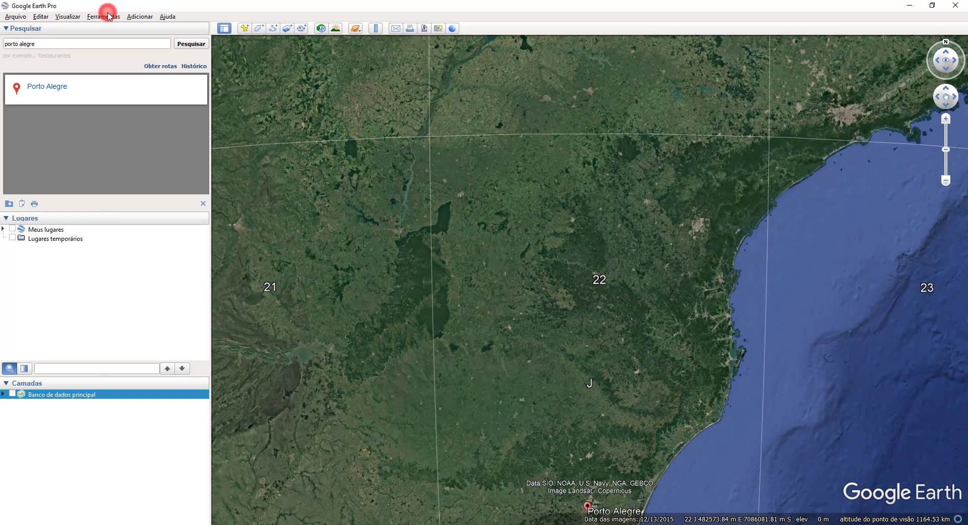
Set the latitude/longitude display to Graus, Minutos, Segundos in the program options.
{"action": "left_click", "coordinate": [109, 17]}
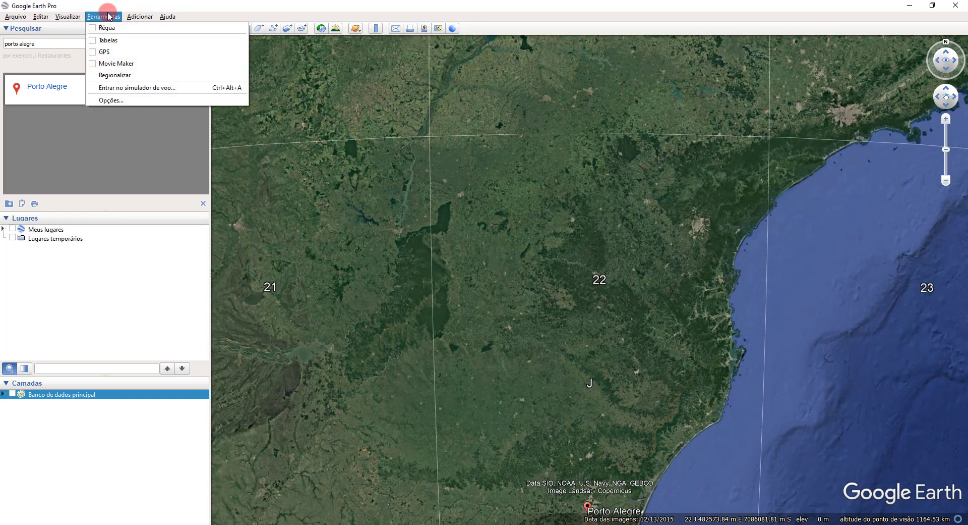
{"action": "left_click", "coordinate": [118, 101]}
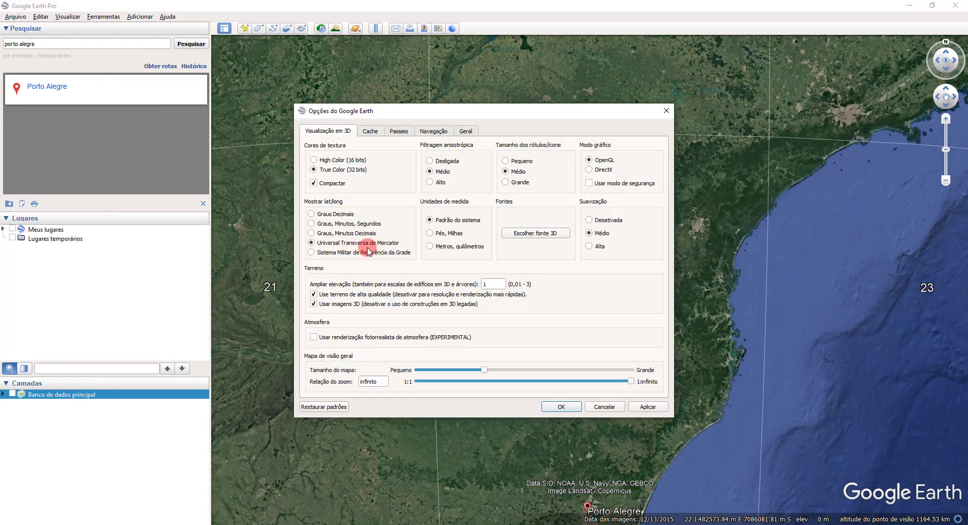
{"action": "left_click", "coordinate": [312, 223]}
{"action": "left_click", "coordinate": [554, 404]}
{"action": "left_click", "coordinate": [594, 289]}
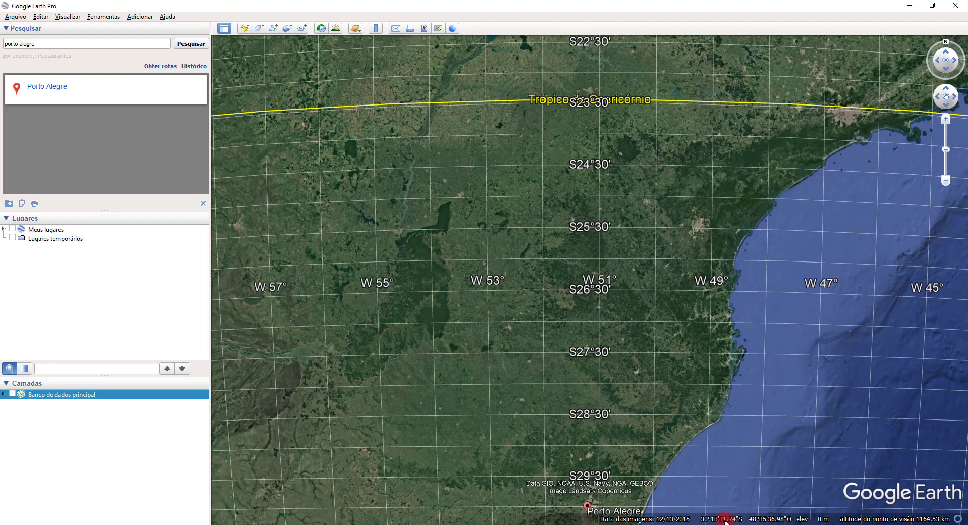
Set the latitude/longitude display back to Universal Transversa de Mercator and view the UTM zone grid.
{"action": "left_click", "coordinate": [68, 17]}
{"action": "left_click", "coordinate": [119, 101]}
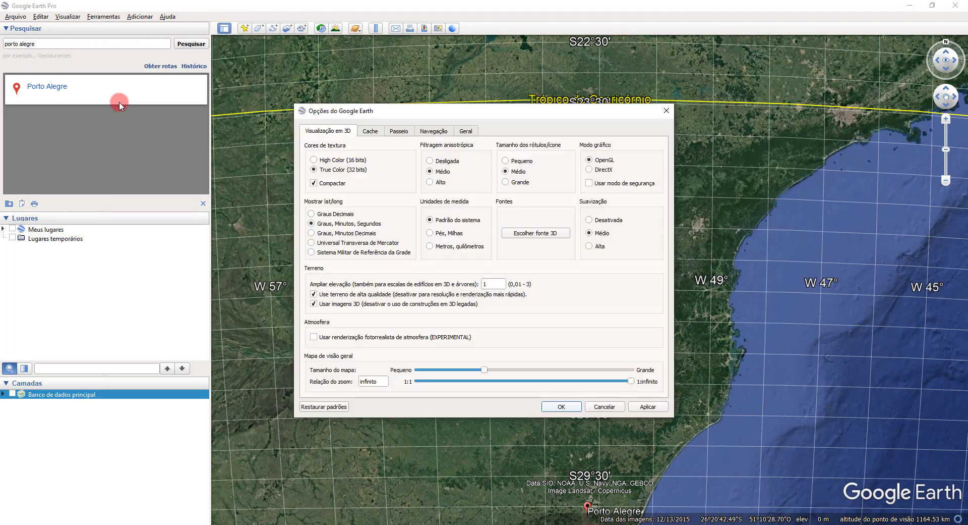
{"action": "left_click", "coordinate": [560, 406]}
{"action": "double_click", "coordinate": [591, 271]}
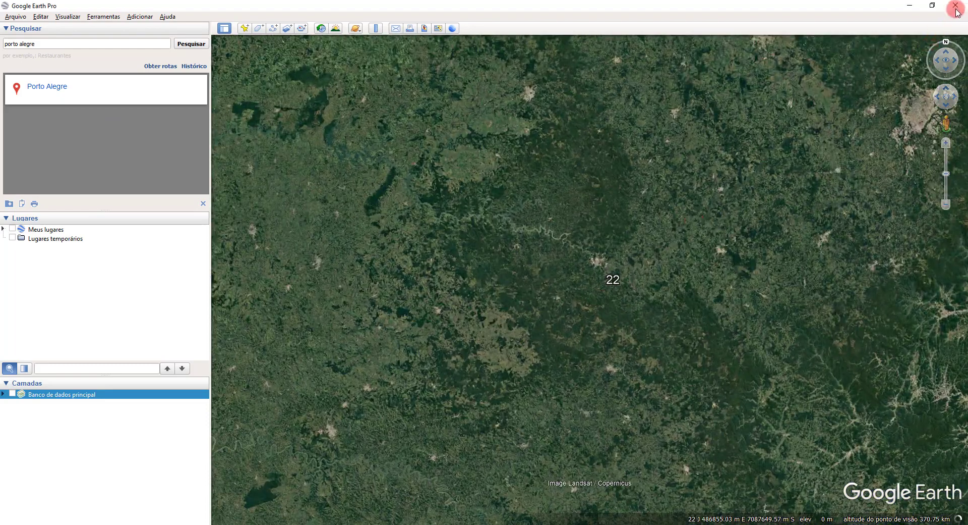
Close Google Earth Pro and add the Tabela_Coordenadas_UTM_POA table to the QGIS map as a point layer in EPSG:31982.
{"action": "left_click", "coordinate": [956, 6]}
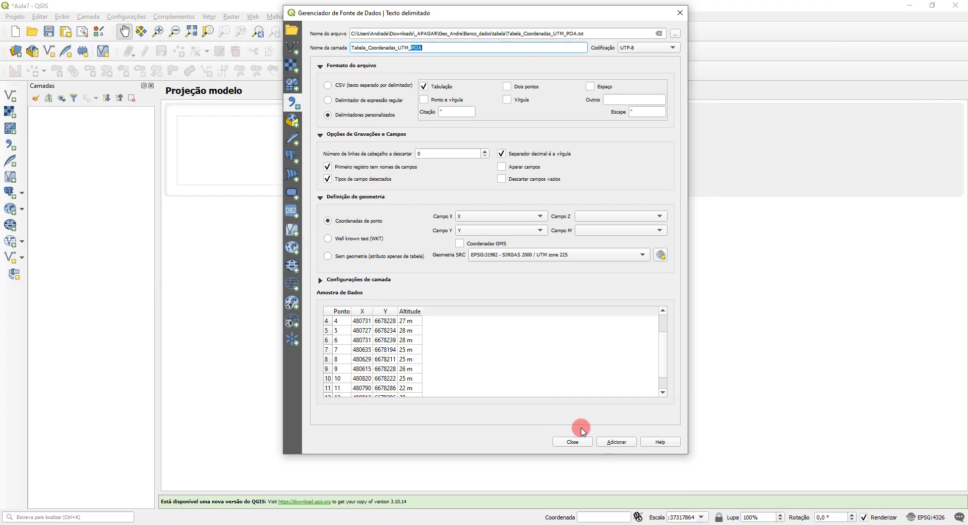
{"action": "left_click", "coordinate": [617, 441]}
{"action": "left_click", "coordinate": [574, 442]}
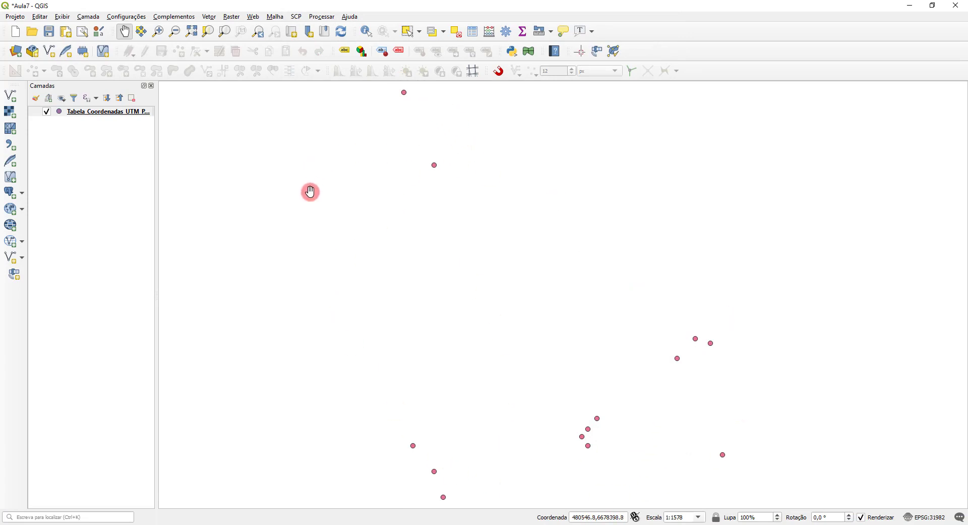
Review the attribute table of the imported Tabela_Coordenadas_UTM_POA layer and put it away.
{"action": "right_click", "coordinate": [106, 115]}
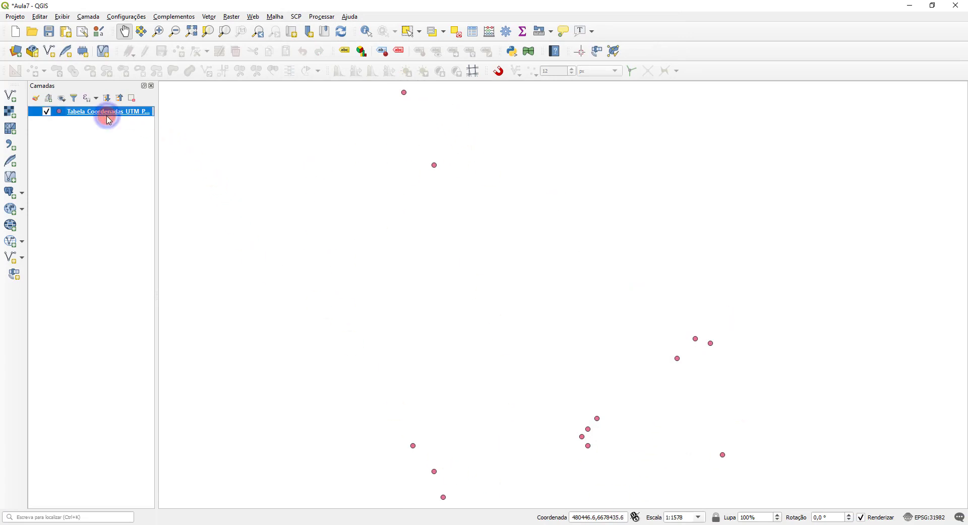
{"action": "left_click", "coordinate": [155, 218]}
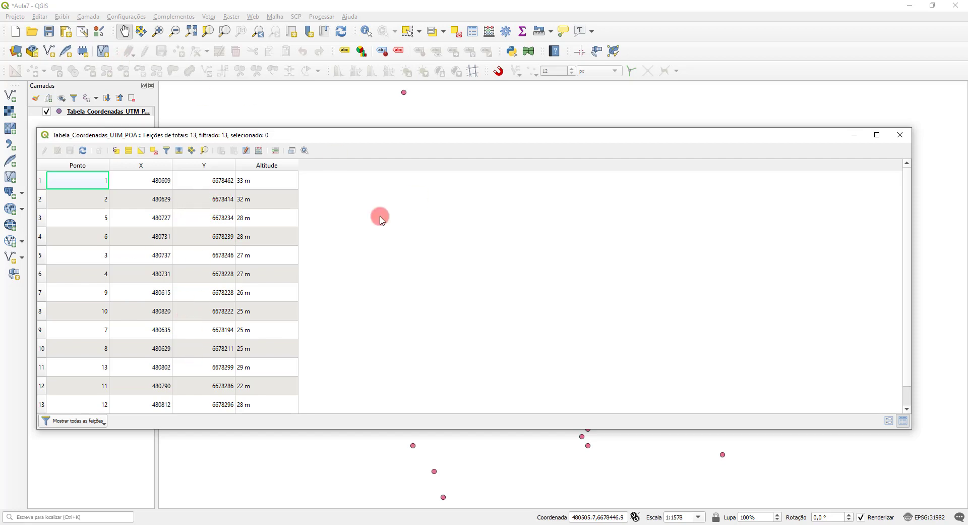
{"action": "left_click", "coordinate": [851, 134]}
Check the storage type of the Tabela_Coordenadas_UTM_POA layer in its properties information.
{"action": "right_click", "coordinate": [75, 115]}
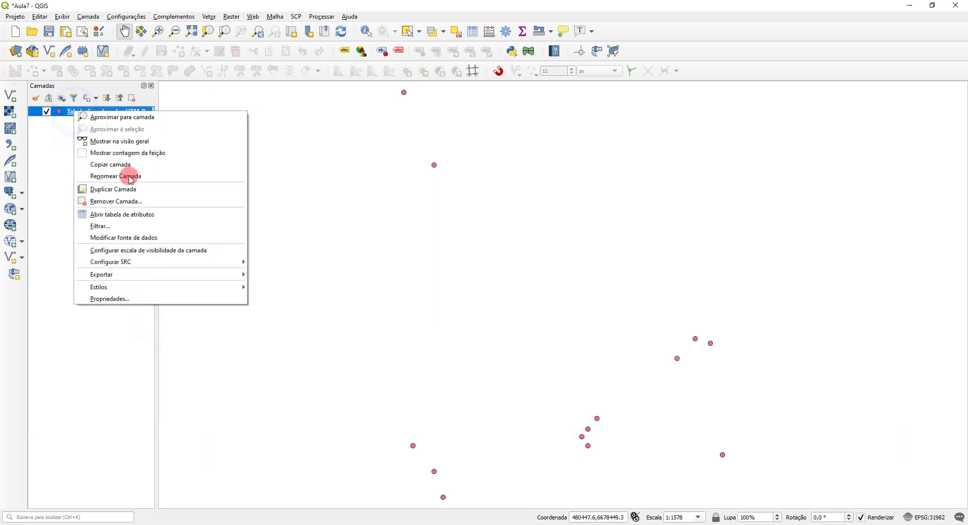
{"action": "left_click", "coordinate": [132, 301]}
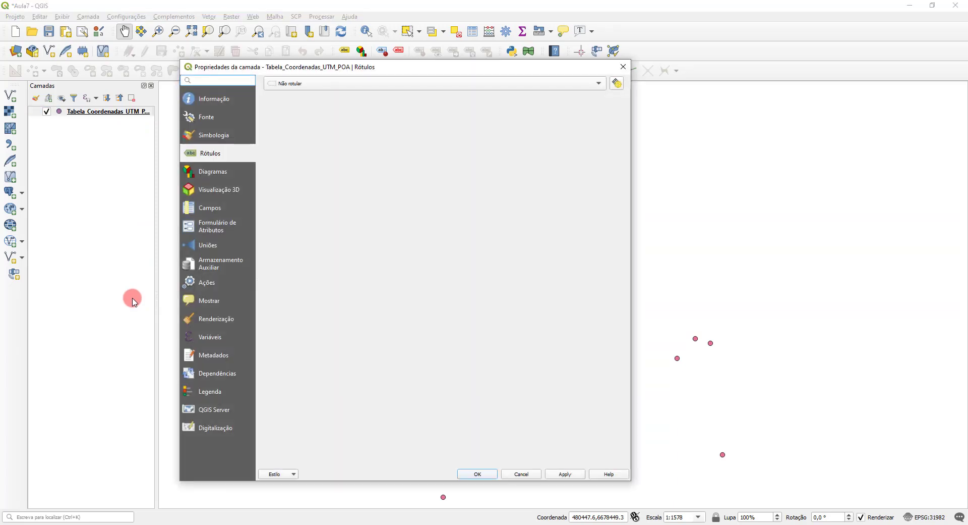
{"action": "left_click", "coordinate": [223, 102]}
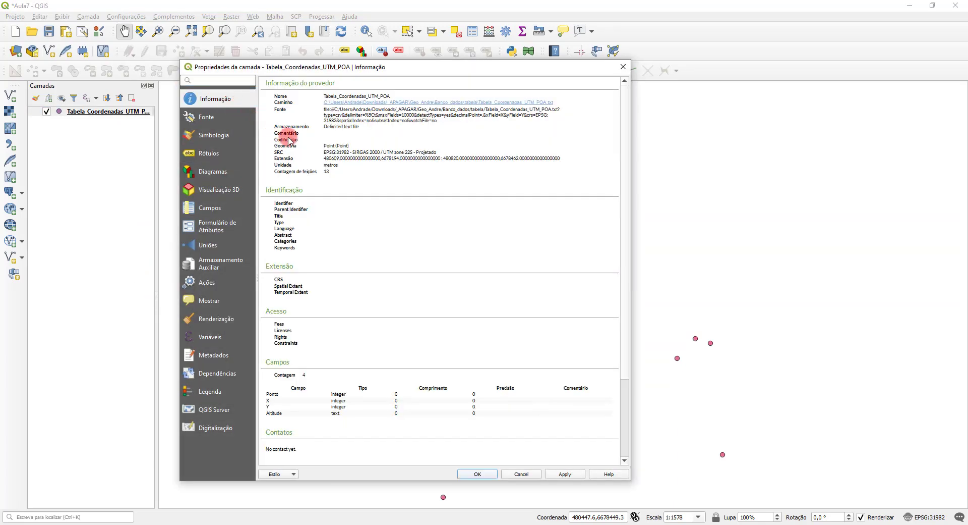
{"action": "left_click_drag", "start_coordinate": [324, 127], "coordinate": [370, 132]}
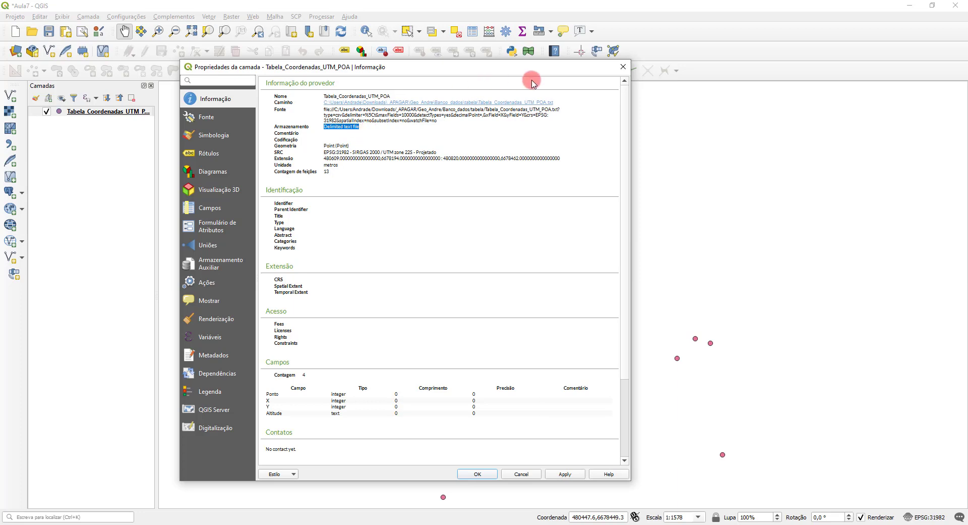
{"action": "left_click", "coordinate": [623, 69]}
Start exporting the features of the Tabela_Coordenadas_UTM_POA layer with Shapefile as the output format.
{"action": "left_click", "coordinate": [105, 113]}
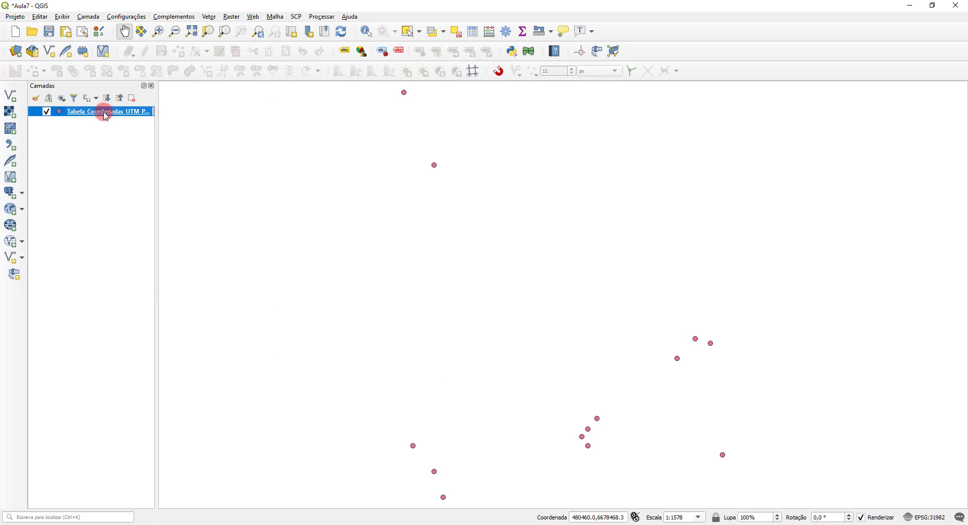
{"action": "right_click", "coordinate": [106, 115]}
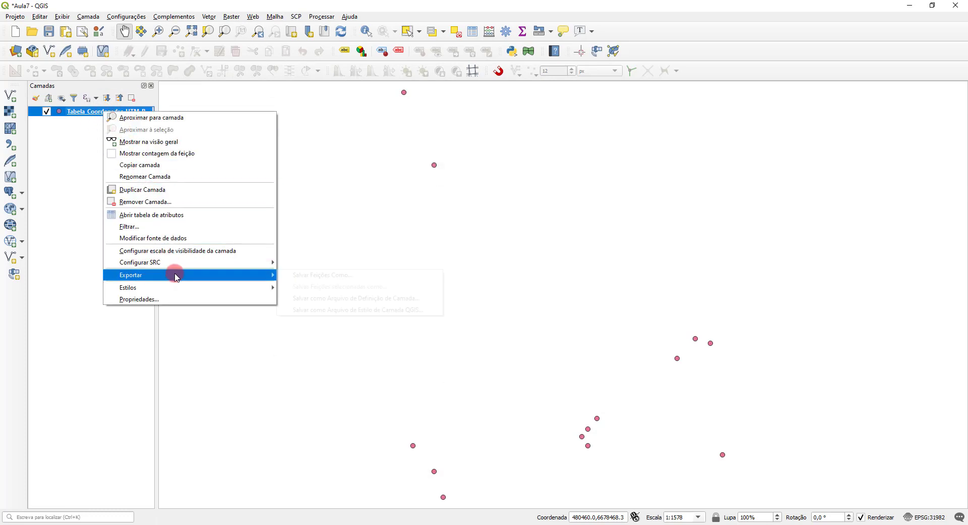
{"action": "mouse_move", "coordinate": [175, 275]}
{"action": "left_click", "coordinate": [317, 275]}
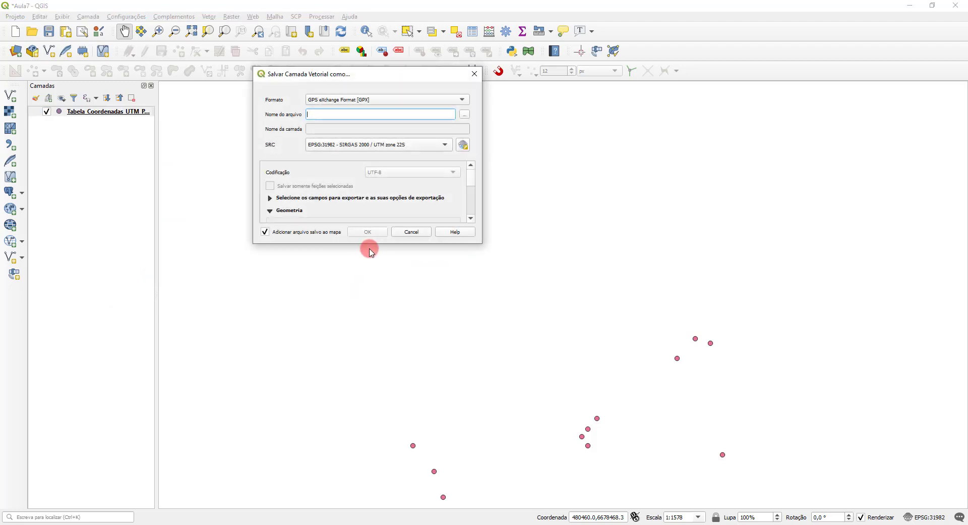
{"action": "left_click", "coordinate": [398, 98]}
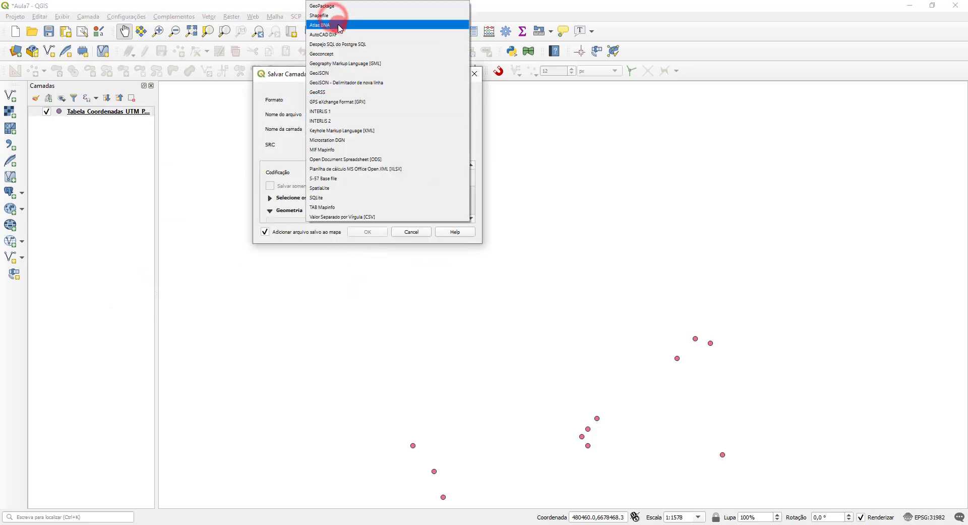
{"action": "left_click", "coordinate": [328, 16]}
Browse for the output location and create and open a new folder named Aula7 inside Dados_gerados.
{"action": "left_click", "coordinate": [464, 116]}
{"action": "left_click", "coordinate": [469, 115]}
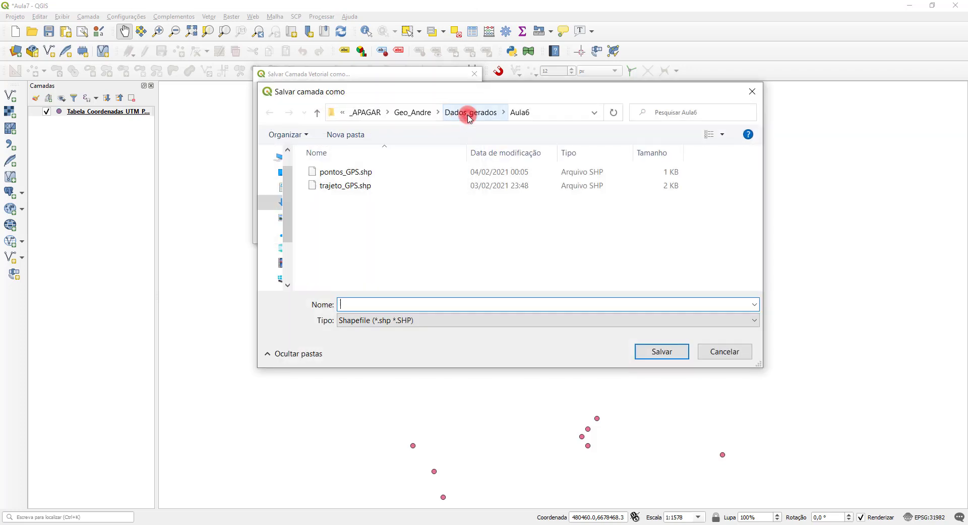
{"action": "left_click", "coordinate": [337, 135]}
{"action": "type", "text": "Aula7"}
{"action": "left_click", "coordinate": [662, 350]}
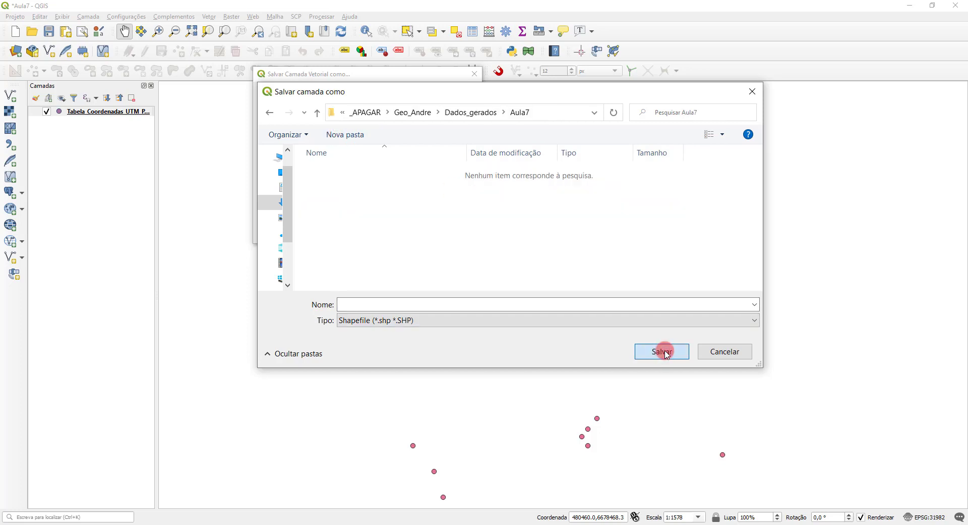
Name the shapefile Coord_POA and export it in EPSG:31982 - SIRGAS 2000 / UTM zone 22S, adding it to the map.
{"action": "left_click", "coordinate": [480, 304]}
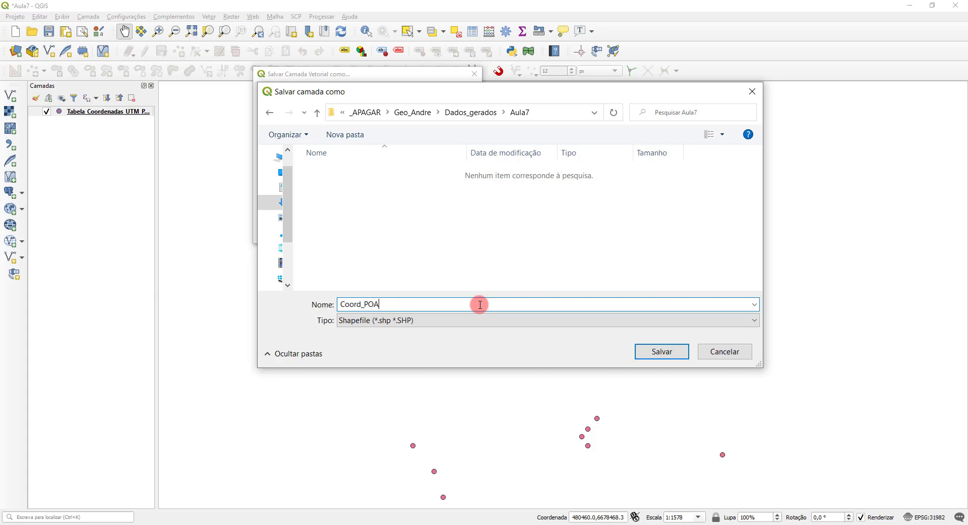
{"action": "left_click", "coordinate": [657, 354]}
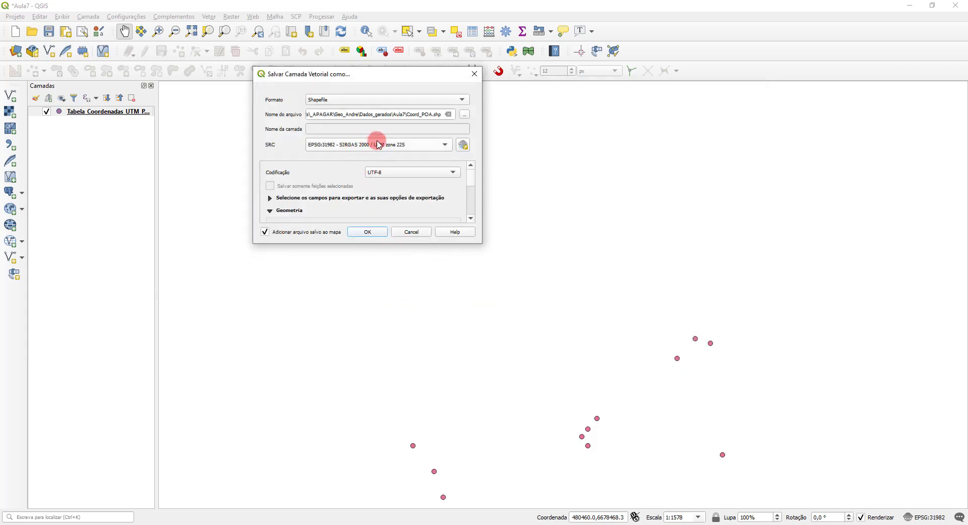
{"action": "left_click", "coordinate": [369, 232]}
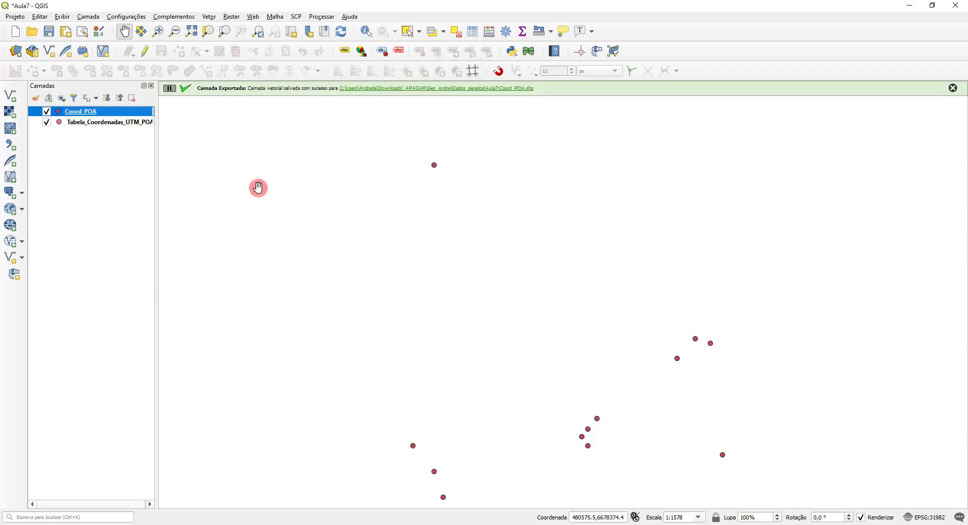
Hide the original Tabela_Coordenadas_UTM_POA layer and remove it from the project.
{"action": "left_click", "coordinate": [47, 123]}
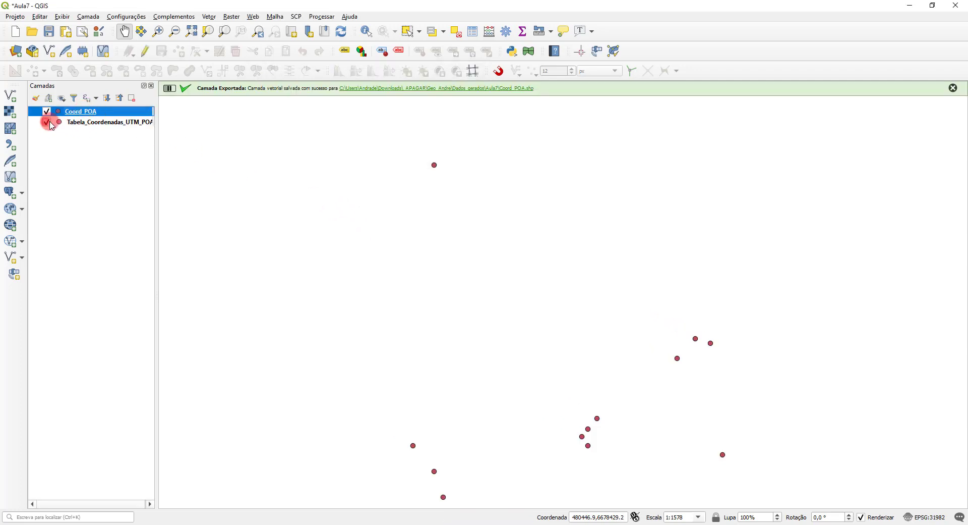
{"action": "right_click", "coordinate": [95, 125]}
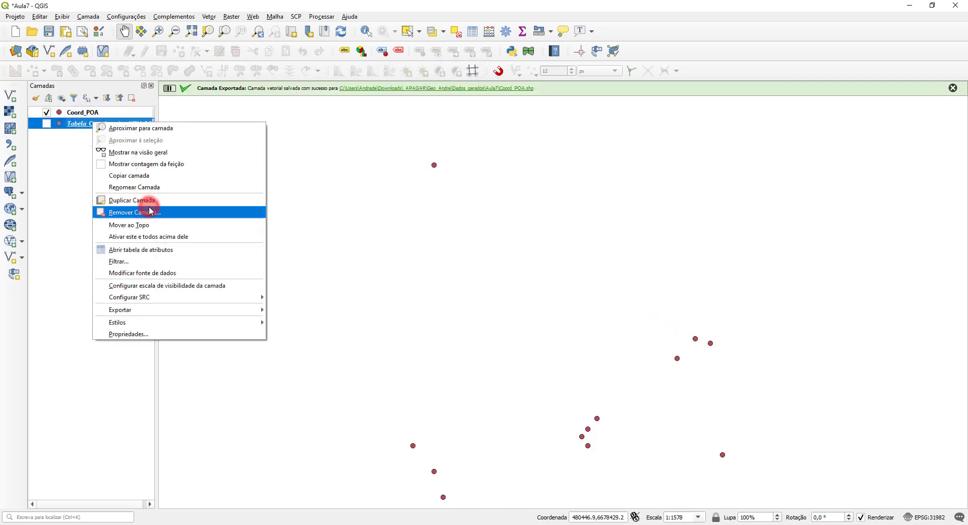
{"action": "left_click", "coordinate": [149, 210]}
{"action": "left_click", "coordinate": [481, 279]}
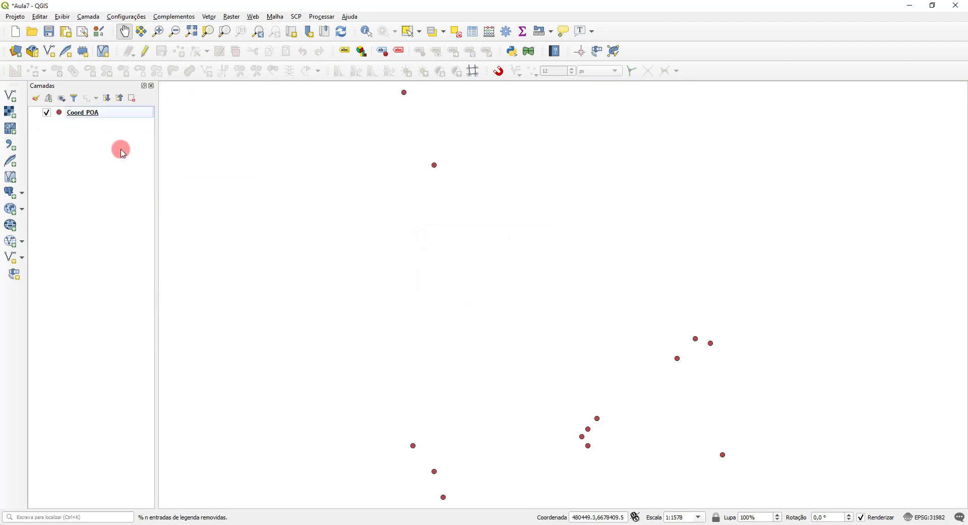
Review the attribute table of the exported Coord_POA layer and close it.
{"action": "right_click", "coordinate": [84, 121]}
{"action": "left_click", "coordinate": [135, 212]}
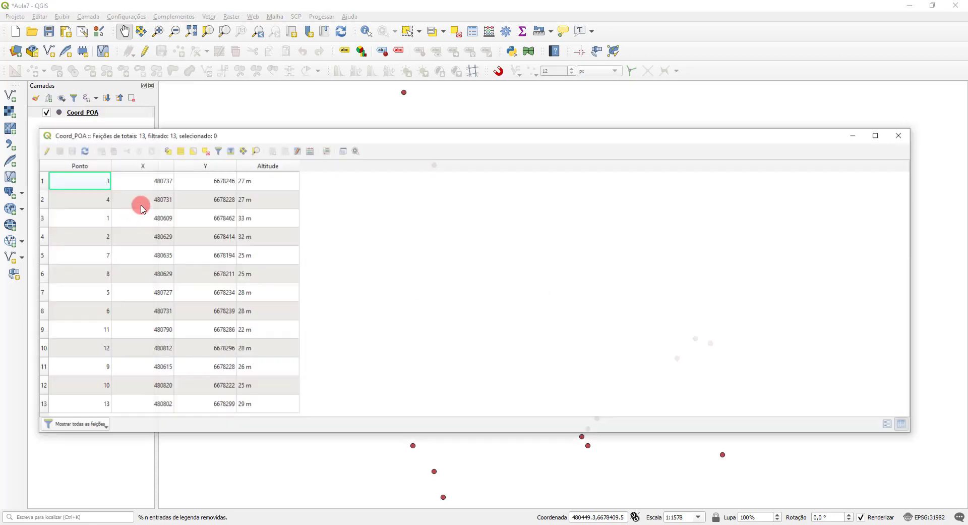
{"action": "left_click", "coordinate": [901, 134]}
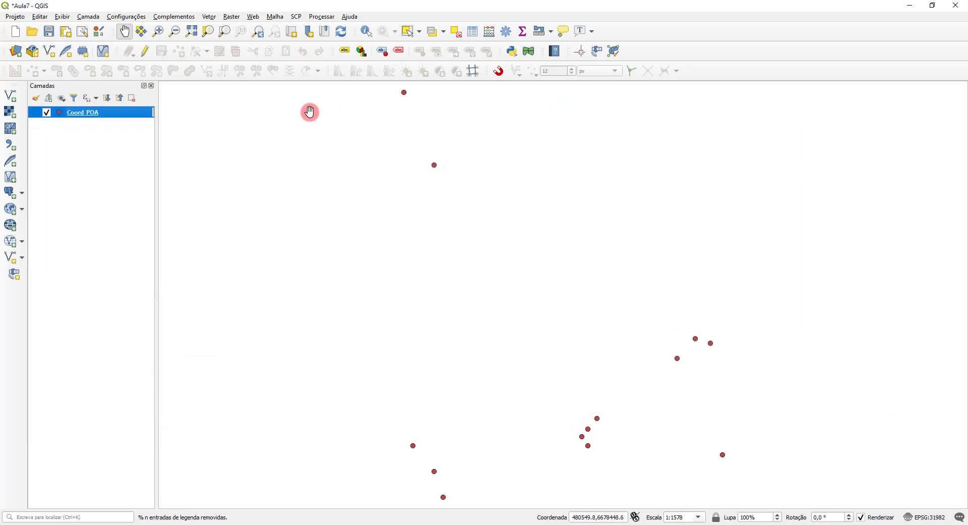
Add the Google Satellite basemap from QuickMapServices beneath the points.
{"action": "left_click", "coordinate": [237, 17]}
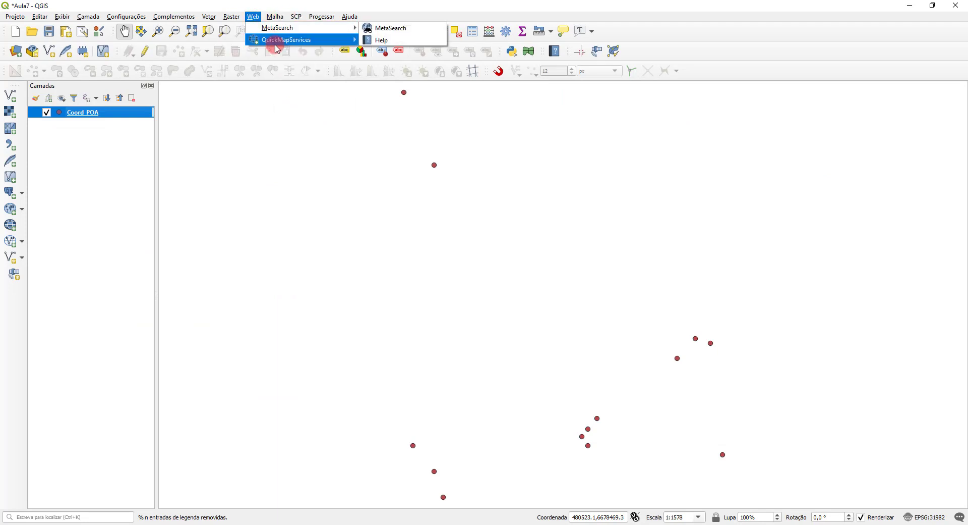
{"action": "mouse_move", "coordinate": [277, 43]}
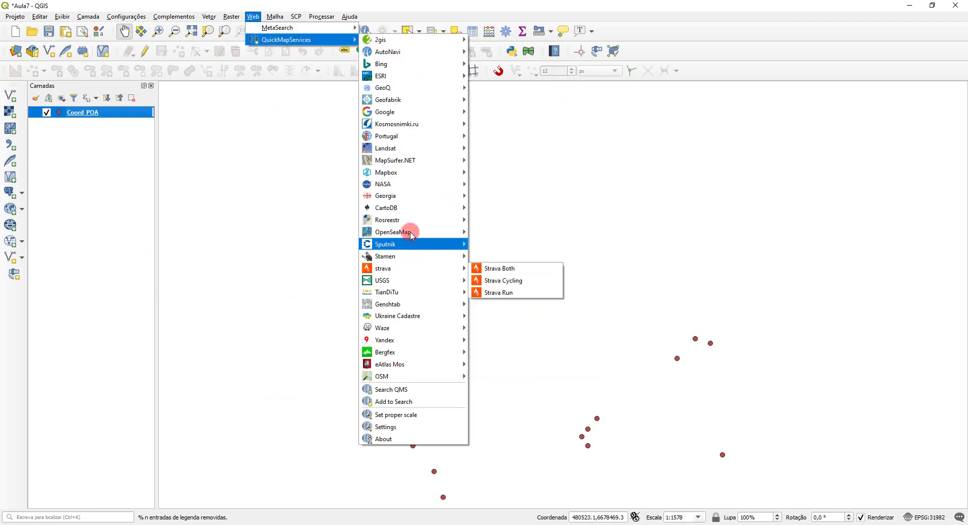
{"action": "mouse_move", "coordinate": [390, 118]}
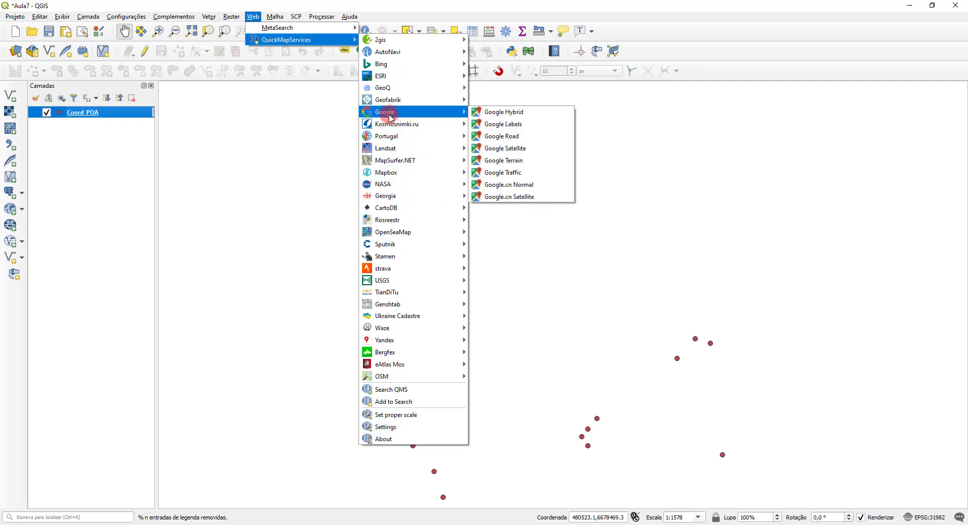
{"action": "left_click", "coordinate": [513, 147]}
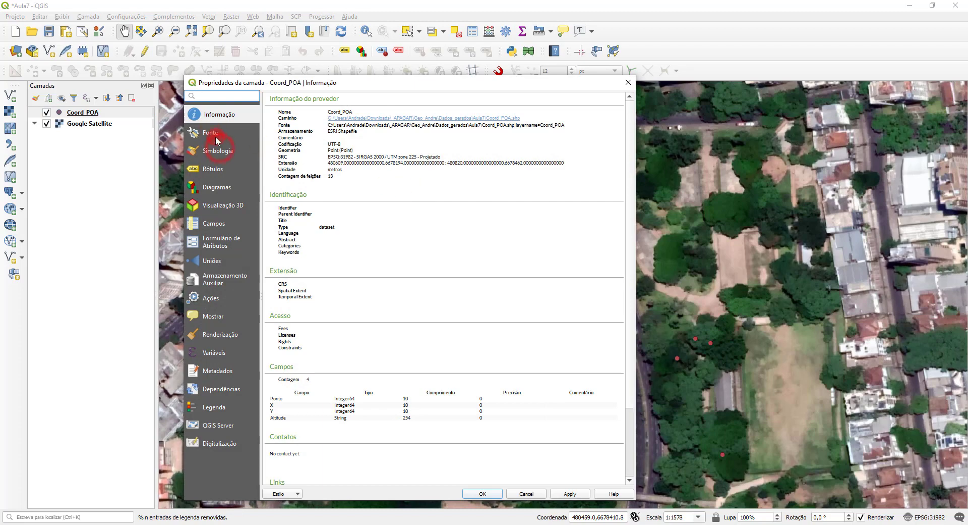
Change the fill colour of the Coord_POA layer's simple marker to yellow (#fff30b) and apply the symbology.
{"action": "left_click", "coordinate": [219, 150]}
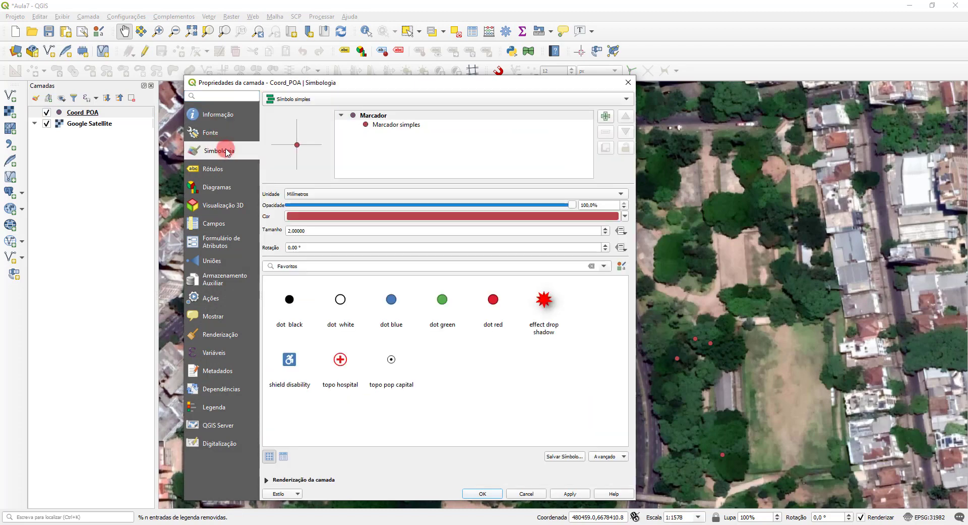
{"action": "left_click", "coordinate": [376, 126]}
{"action": "left_click", "coordinate": [353, 230]}
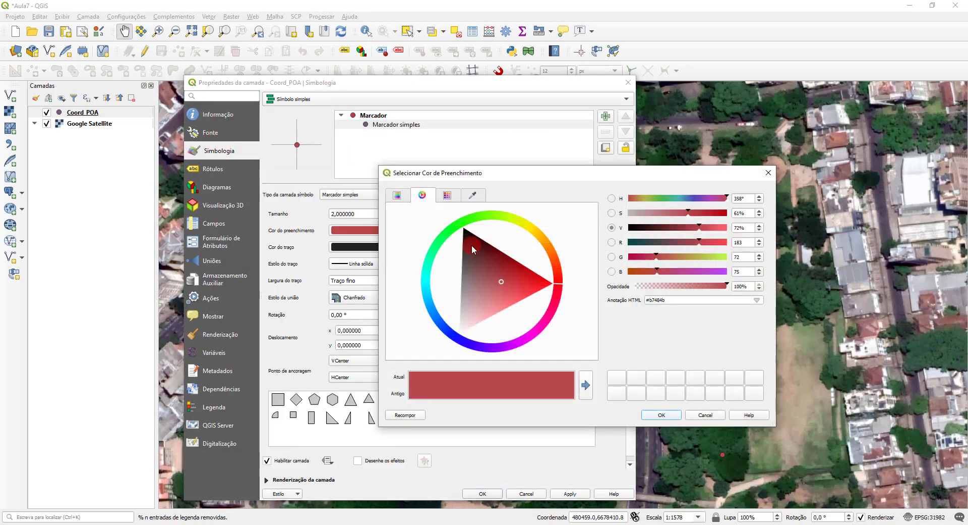
{"action": "left_click", "coordinate": [529, 229]}
{"action": "left_click", "coordinate": [527, 237]}
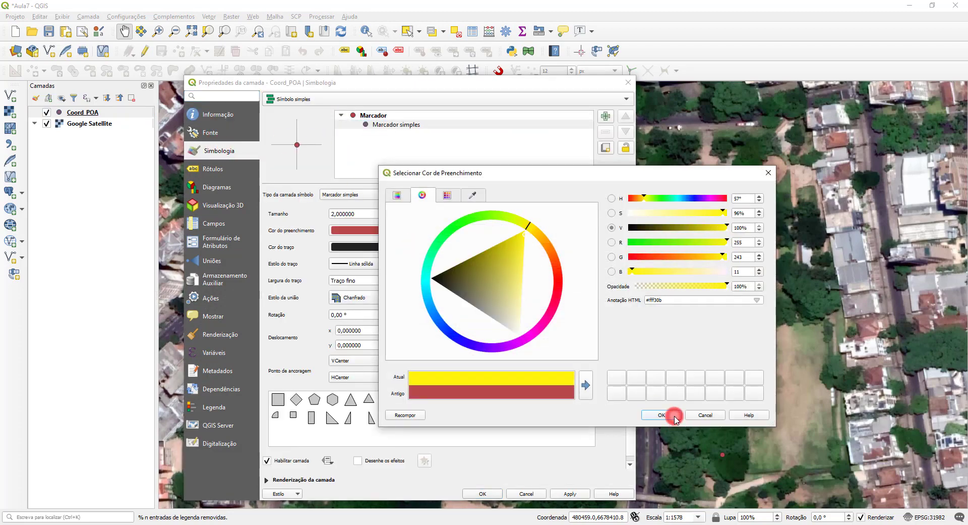
{"action": "left_click", "coordinate": [662, 414]}
{"action": "left_click", "coordinate": [484, 493]}
Examine where the Coord_POA points fall on the satellite imagery of the park and its surroundings.
{"action": "left_click", "coordinate": [563, 349]}
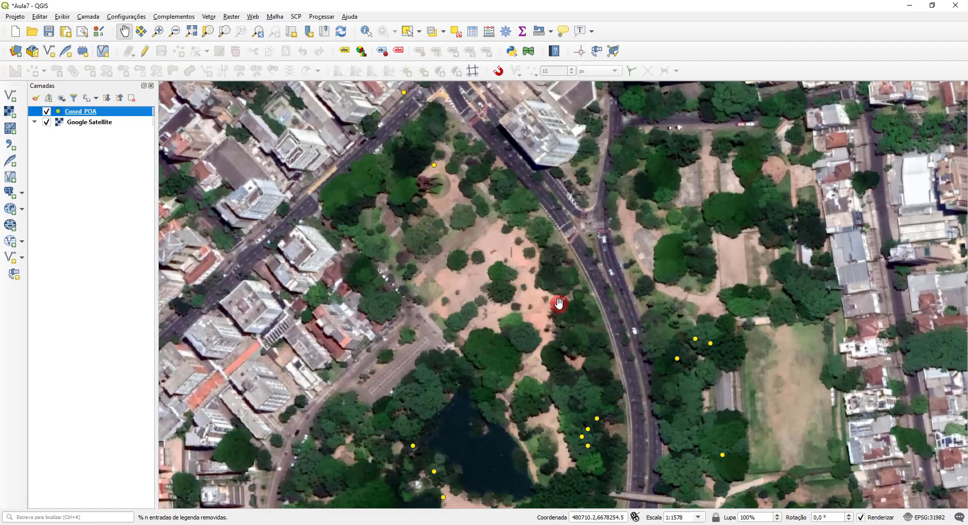
{"action": "scroll", "coordinate": [434, 295], "scroll_direction": "down", "scroll_amount": 3}
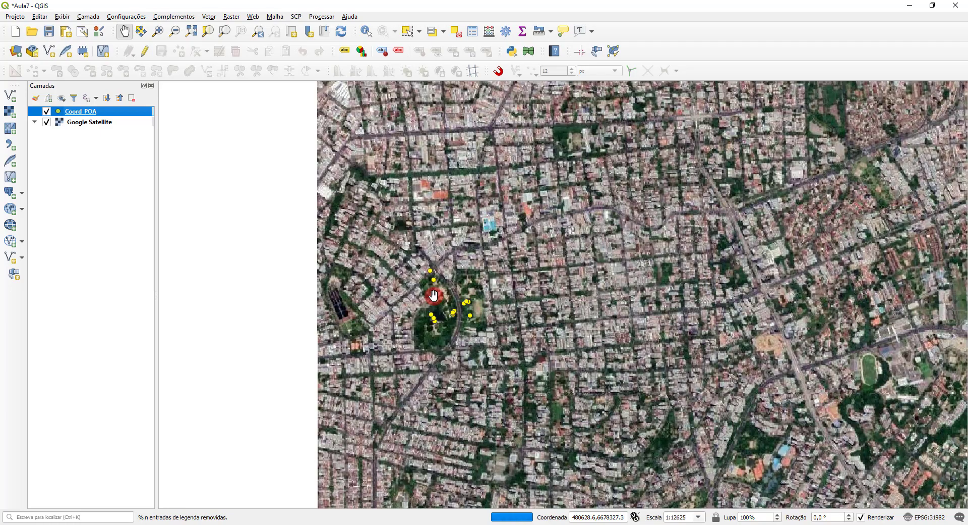
{"action": "scroll", "coordinate": [434, 294], "scroll_direction": "up", "scroll_amount": 2}
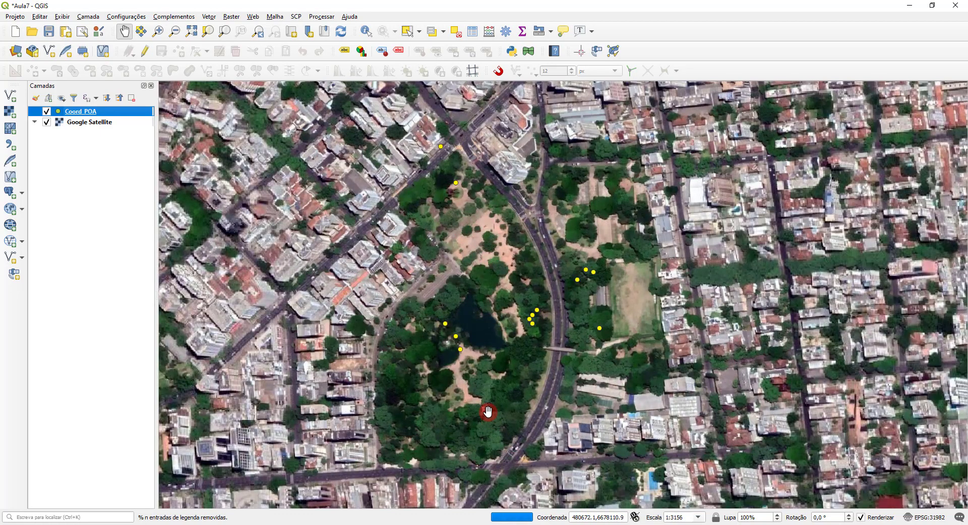
{"action": "scroll", "coordinate": [488, 411], "scroll_direction": "up", "scroll_amount": 1}
{"action": "left_click_drag", "start_coordinate": [328, 148], "coordinate": [330, 268]}
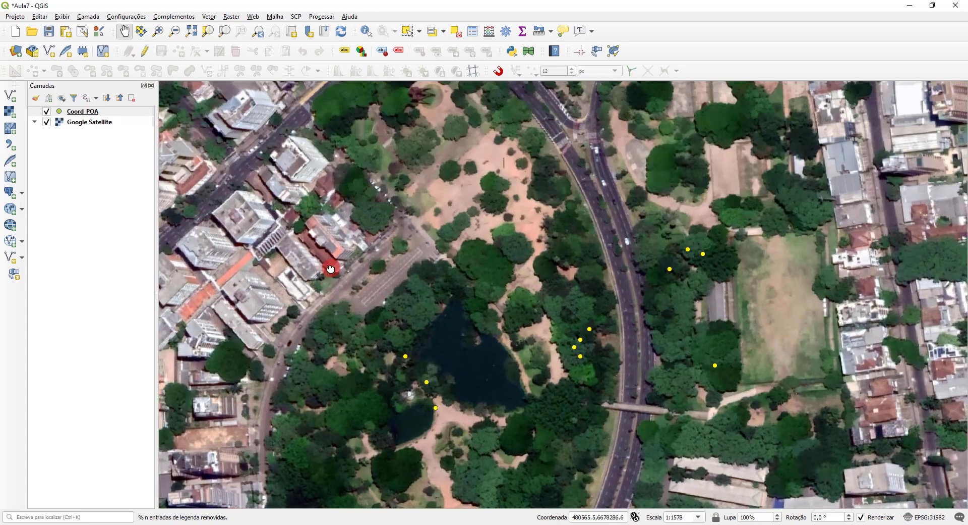
{"action": "scroll", "coordinate": [335, 263], "scroll_direction": "down", "scroll_amount": 1}
Enable simple labels on the Coord_POA layer using the Ponto field as the value and confirm the layer properties.
{"action": "left_click", "coordinate": [79, 111]}
{"action": "left_click", "coordinate": [78, 113]}
{"action": "double_click", "coordinate": [77, 113]}
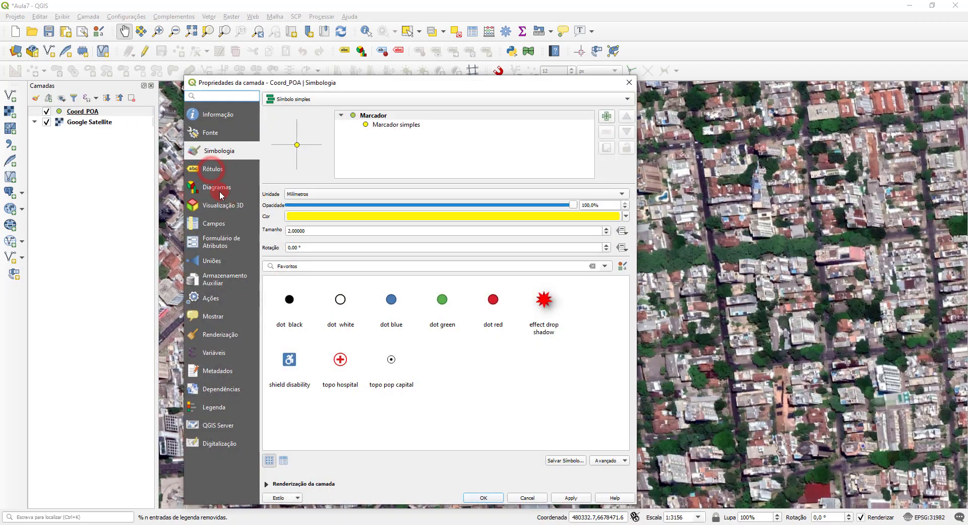
{"action": "left_click", "coordinate": [212, 169]}
{"action": "left_click", "coordinate": [547, 98]}
{"action": "left_click", "coordinate": [406, 110]}
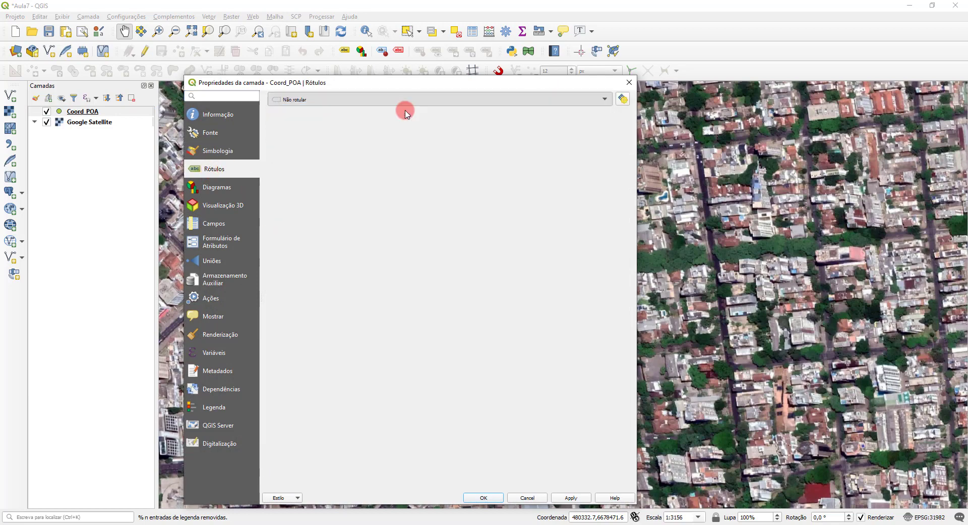
{"action": "left_click", "coordinate": [604, 117]}
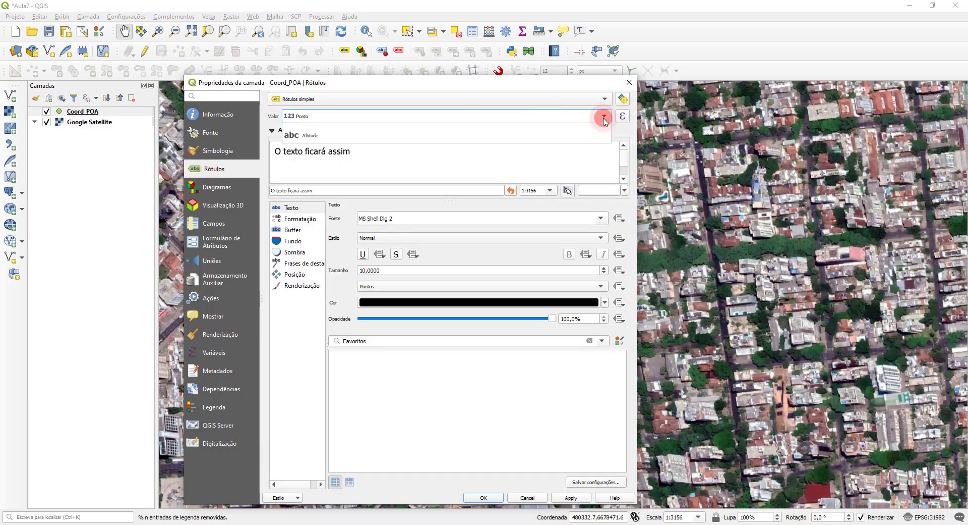
{"action": "left_click", "coordinate": [604, 119]}
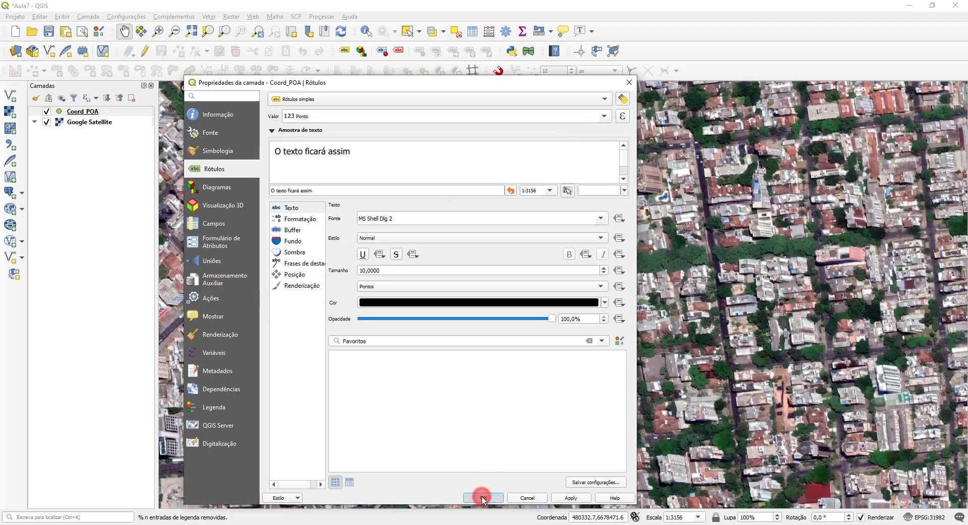
{"action": "left_click", "coordinate": [483, 497]}
Change the text colour of the Coord_POA labels to yellow, confirm the layer properties and save the project.
{"action": "left_click", "coordinate": [70, 117]}
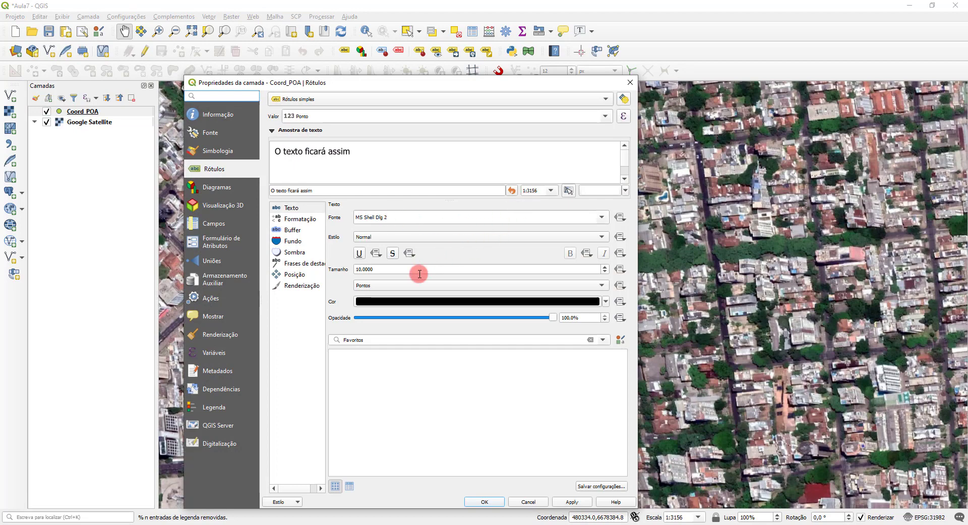
{"action": "left_click", "coordinate": [396, 301]}
{"action": "left_click", "coordinate": [525, 220]}
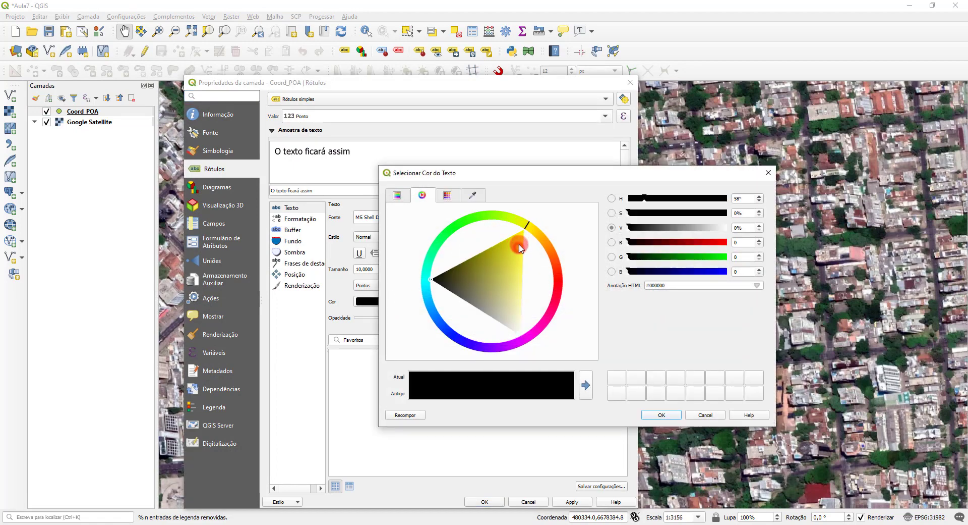
{"action": "left_click", "coordinate": [521, 246]}
{"action": "left_click", "coordinate": [662, 415]}
{"action": "left_click", "coordinate": [495, 504]}
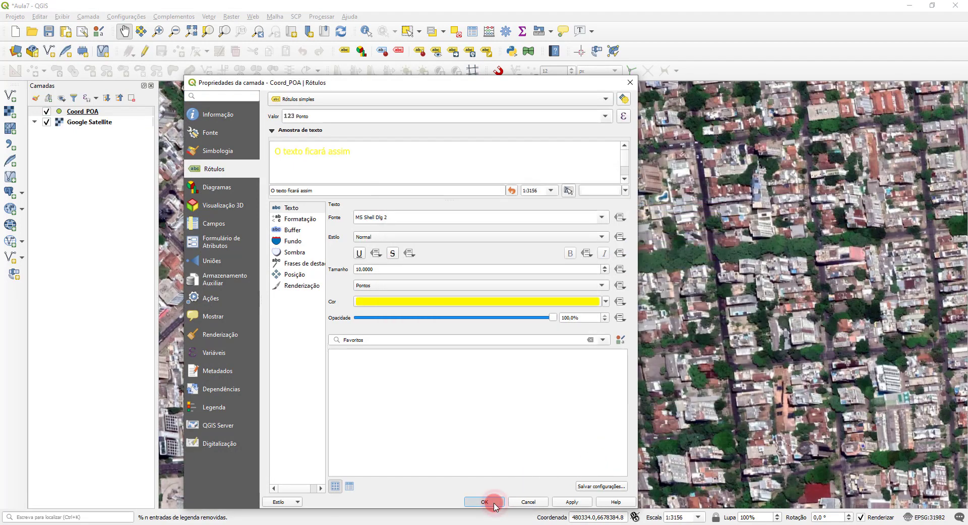
{"action": "left_click", "coordinate": [404, 242]}
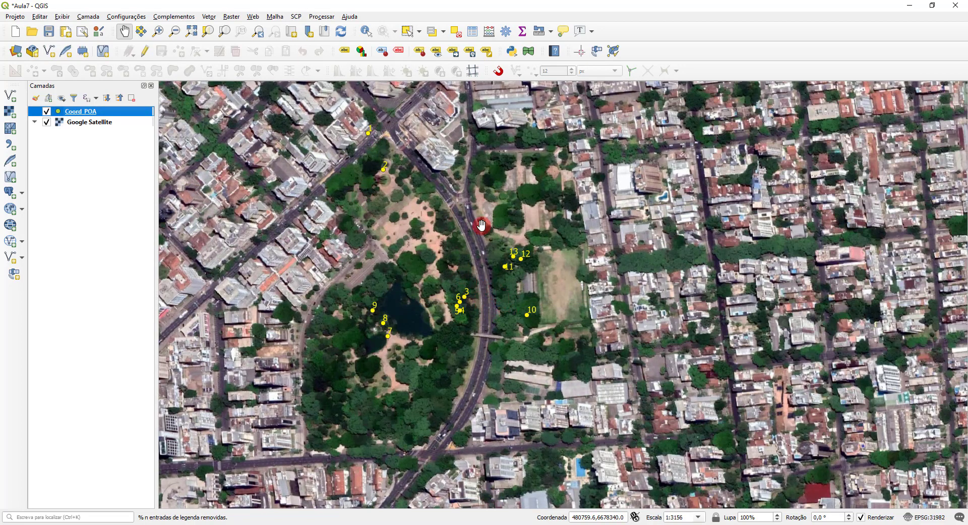
{"action": "left_click", "coordinate": [49, 32]}
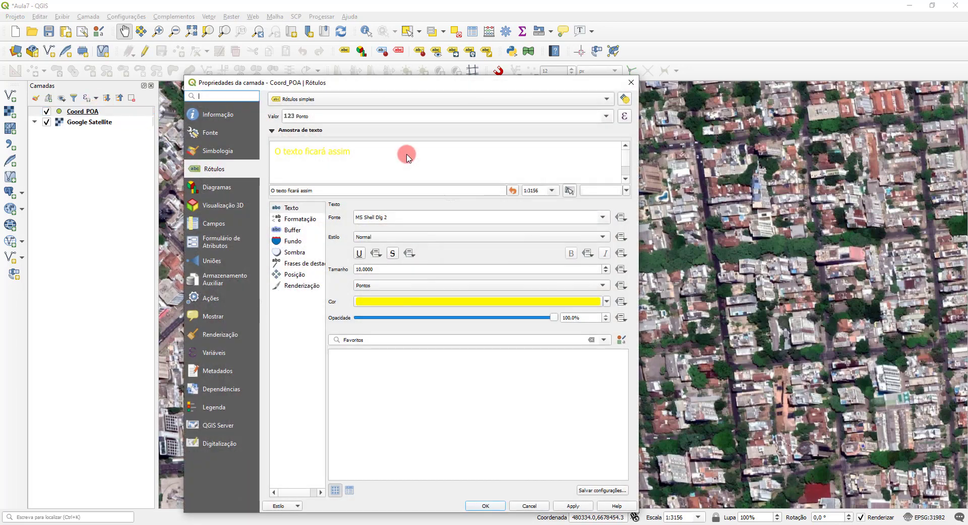
Switch the Coord_POA label value to the Altitude field and confirm the layer properties.
{"action": "left_click", "coordinate": [609, 116]}
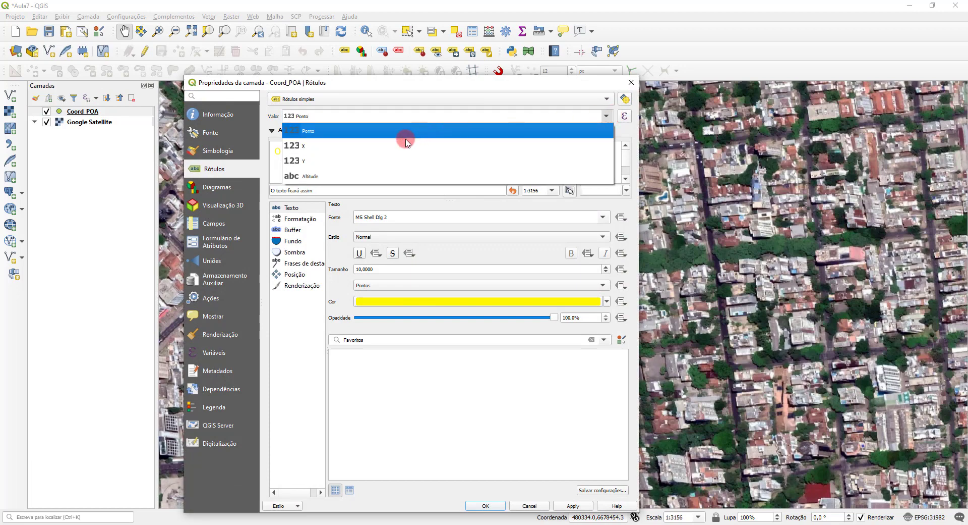
{"action": "left_click", "coordinate": [365, 173]}
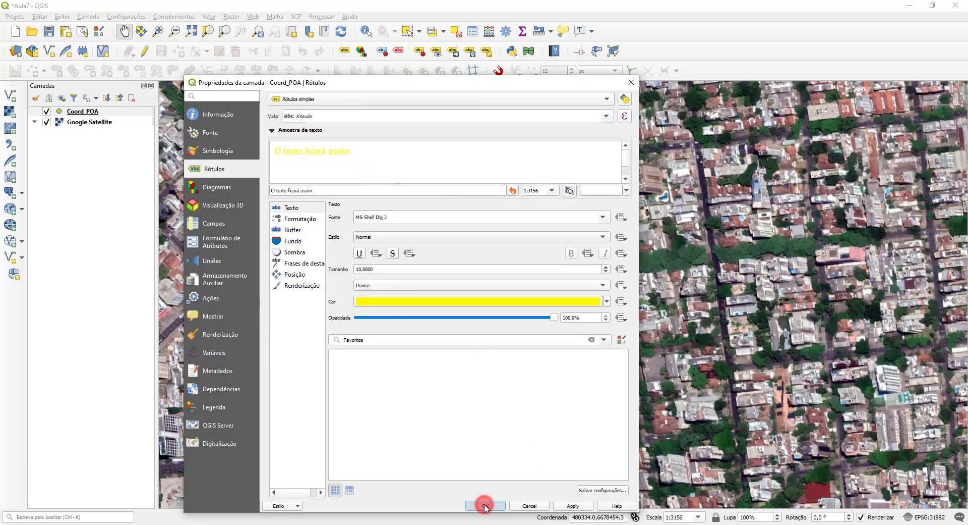
{"action": "left_click", "coordinate": [486, 505]}
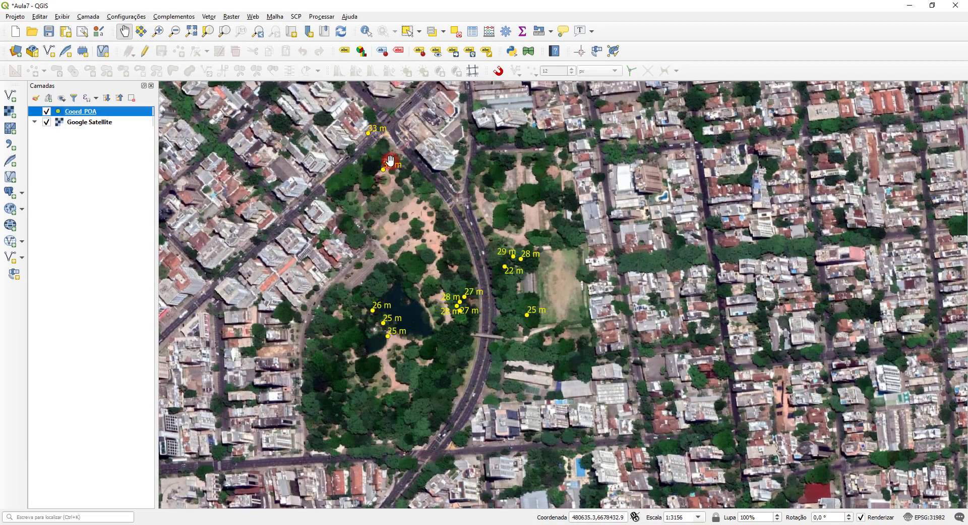